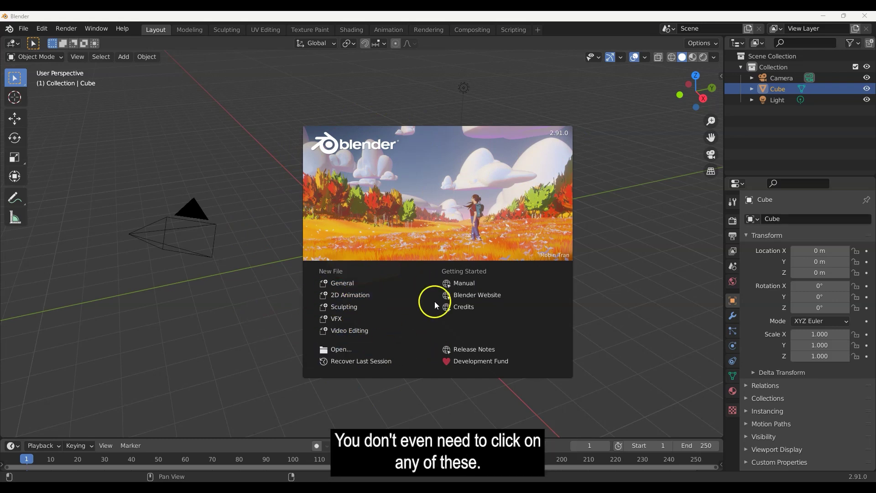
Dismiss the splash screen and delete the default camera, cube and light from the scene.
click(242, 296)
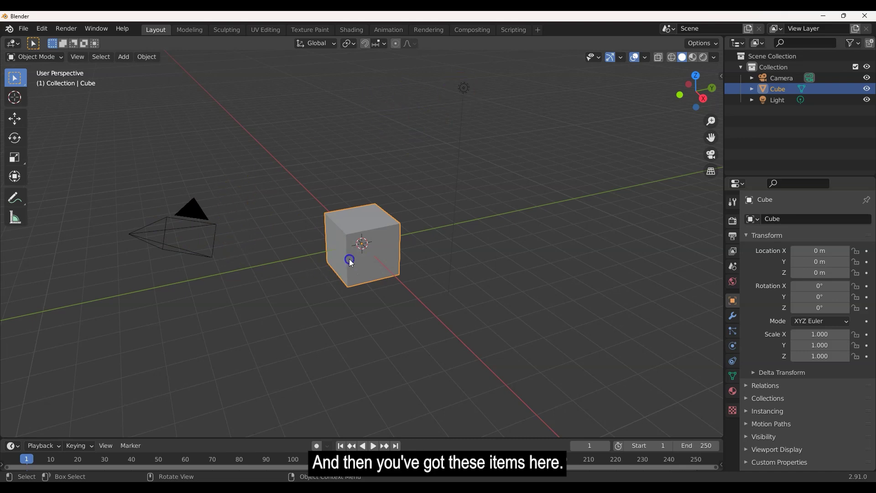
click(187, 250)
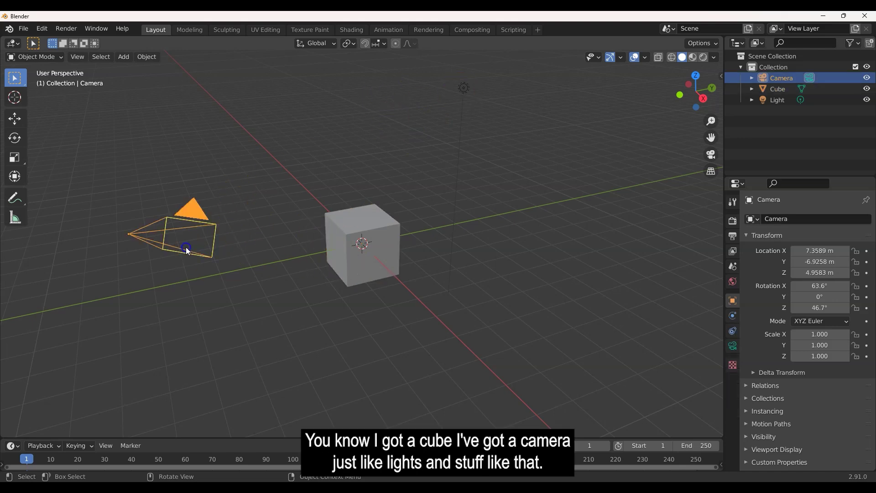
click(464, 90)
click(347, 304)
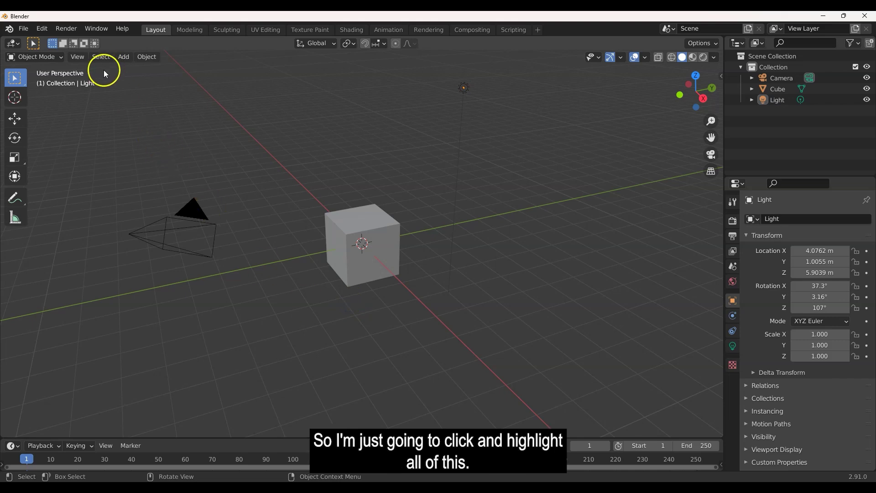
drag(108, 67, 594, 406)
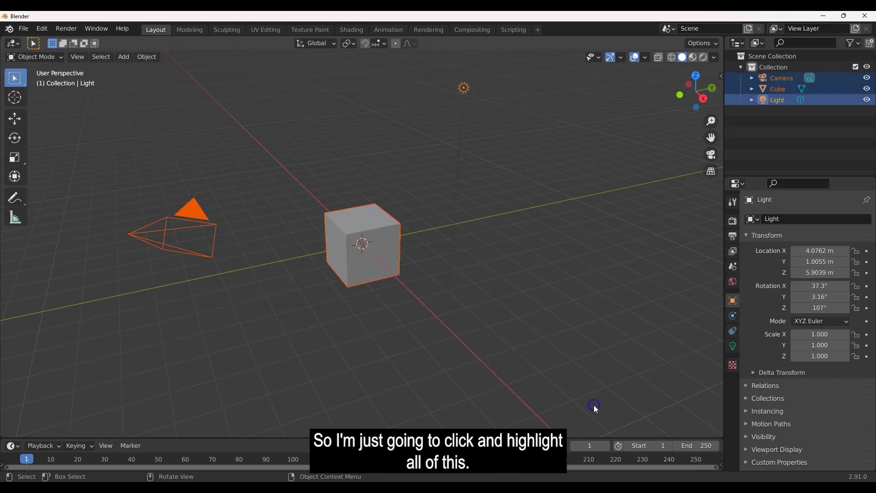
key(Delete)
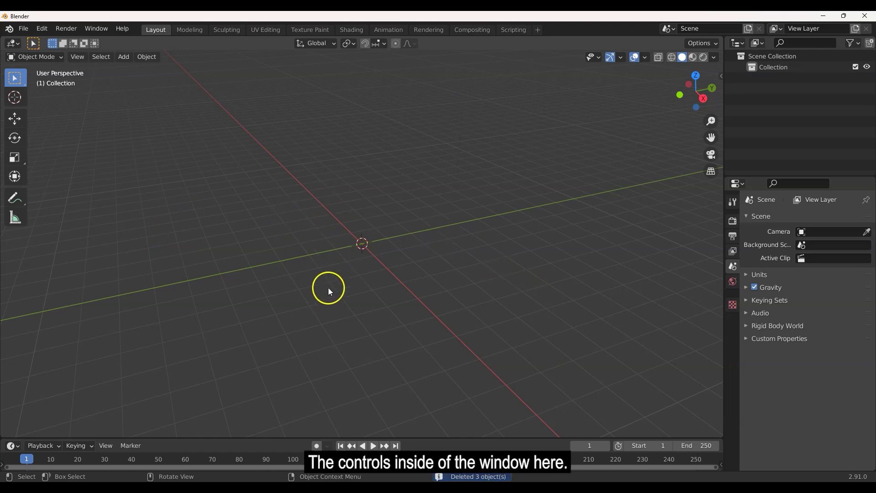
mouse_move(358, 287)
middle_down()
mouse_move(349, 270)
mouse_move(369, 275)
mouse_move(333, 262)
mouse_move(362, 276)
mouse_move(373, 269)
mouse_move(338, 256)
mouse_move(364, 283)
middle_up()
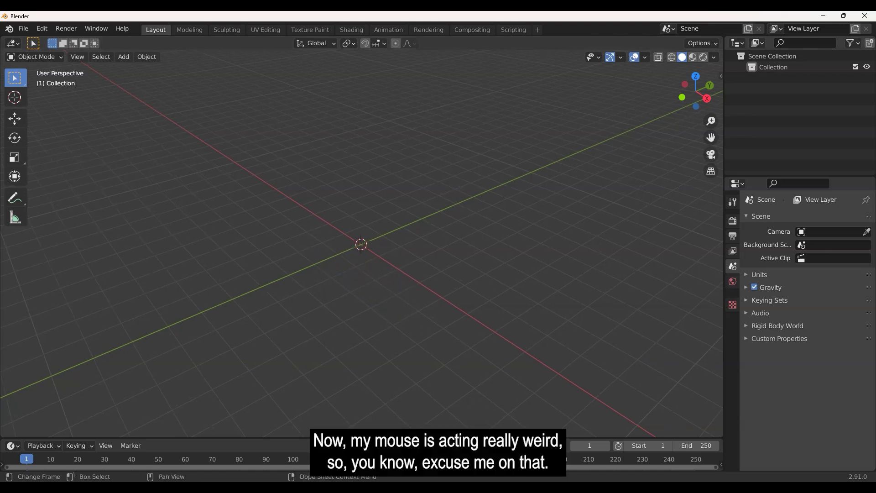
shift+middle_drag(360, 249, 436, 337)
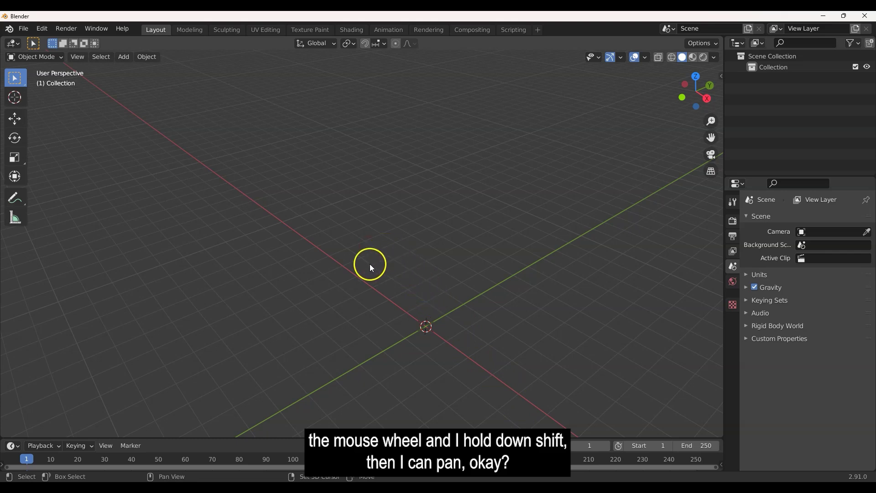
shift+middle_drag(315, 214, 316, 215)
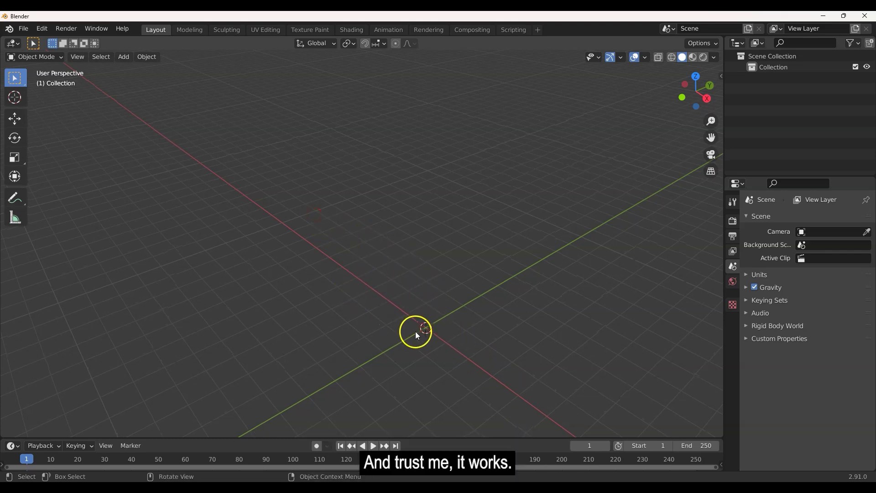
mouse_move(383, 360)
middle_down()
mouse_move(352, 334)
mouse_move(354, 268)
mouse_move(317, 268)
mouse_move(347, 265)
middle_up()
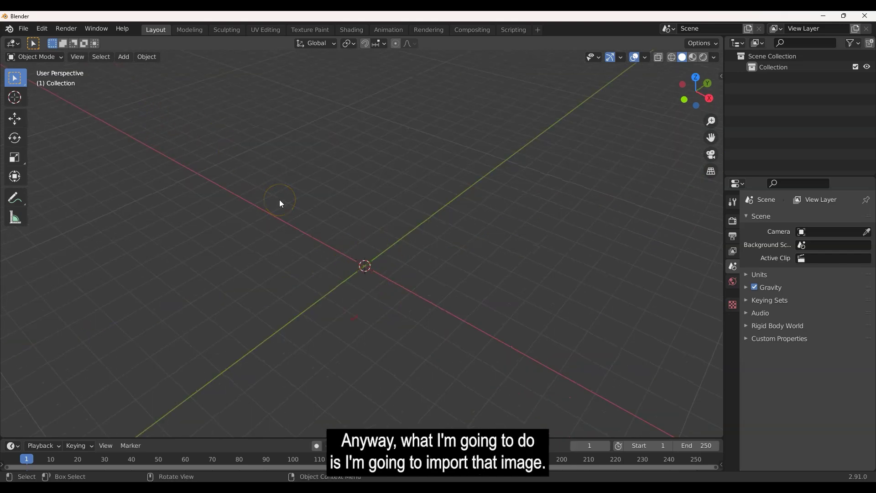
click(22, 30)
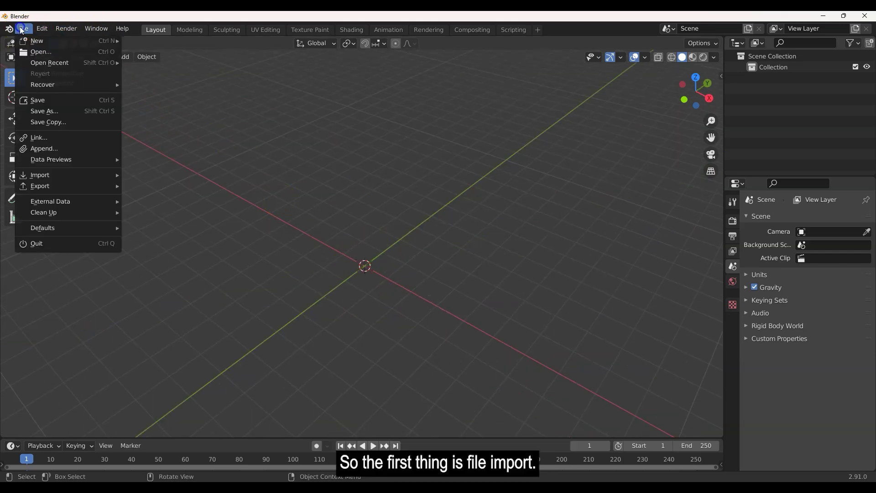
mouse_move(75, 179)
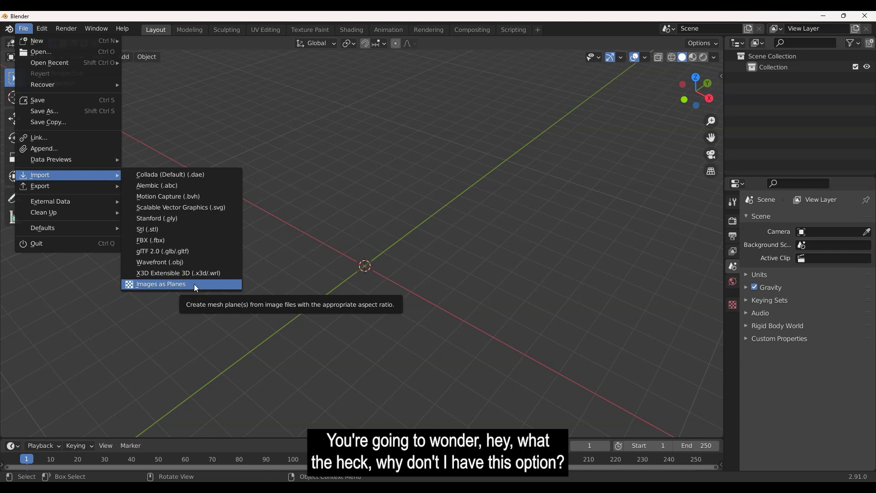
click(240, 151)
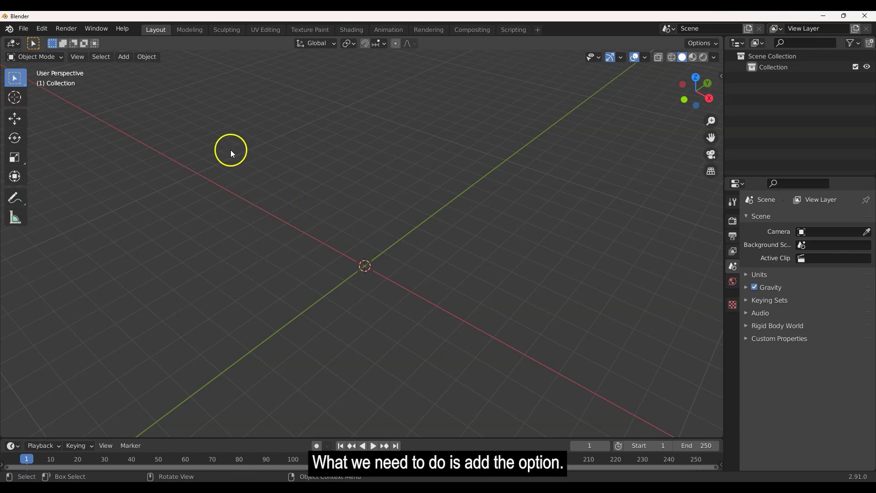
Search the add-ons for "plane", disable Import-Export: Import Images as Planes, and check the available import formats.
click(42, 28)
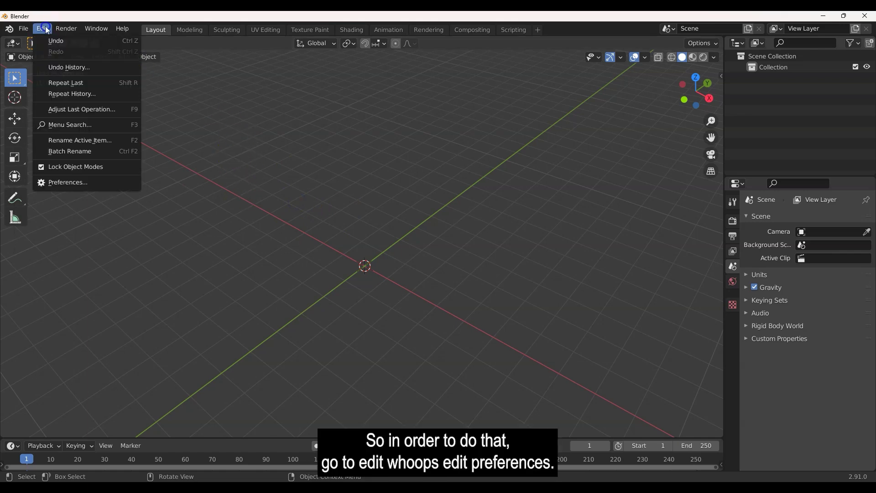
mouse_move(66, 28)
click(55, 187)
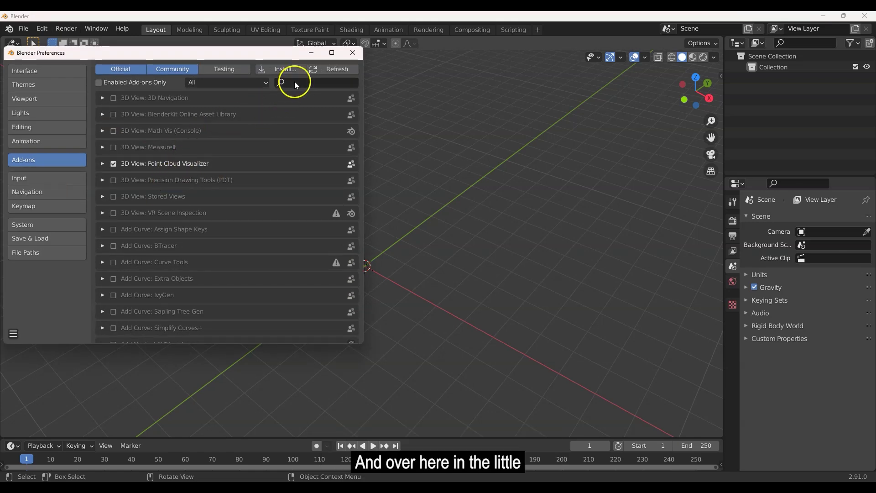
click(297, 82)
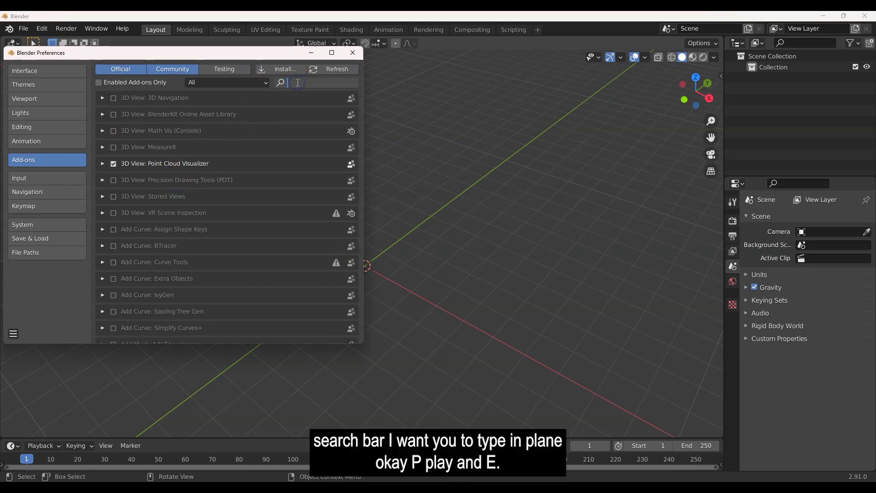
text(plane)
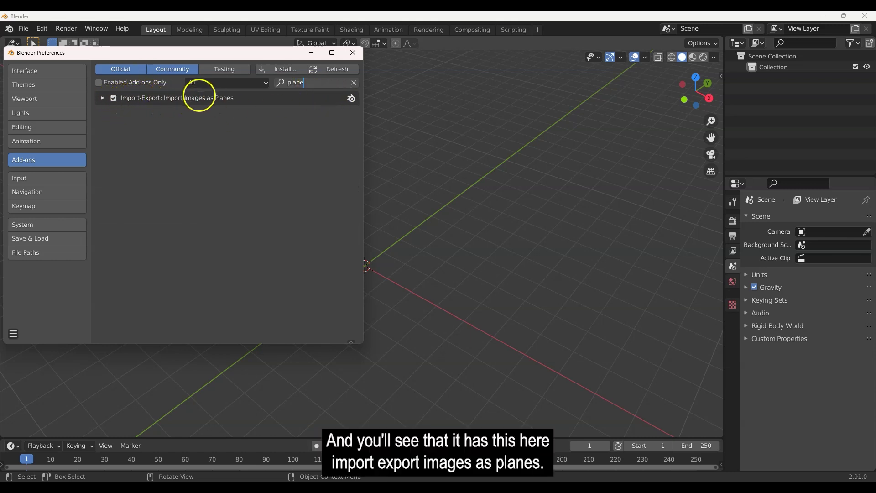
click(113, 98)
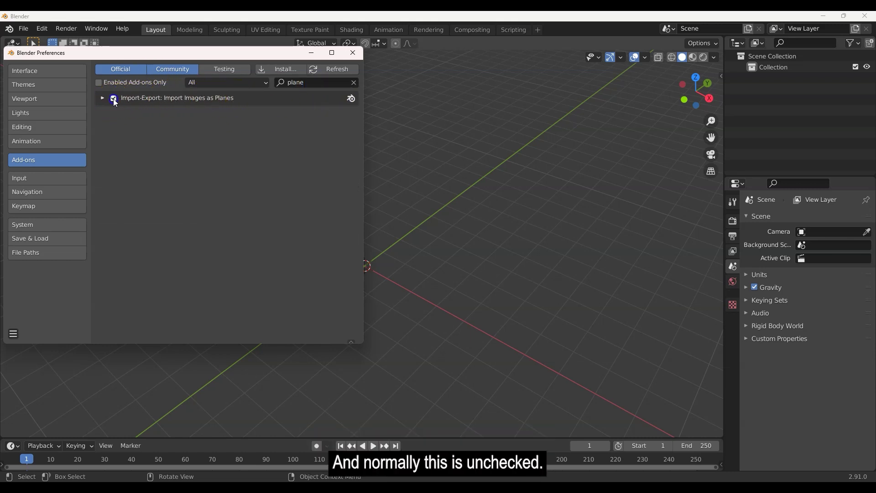
click(352, 52)
click(24, 29)
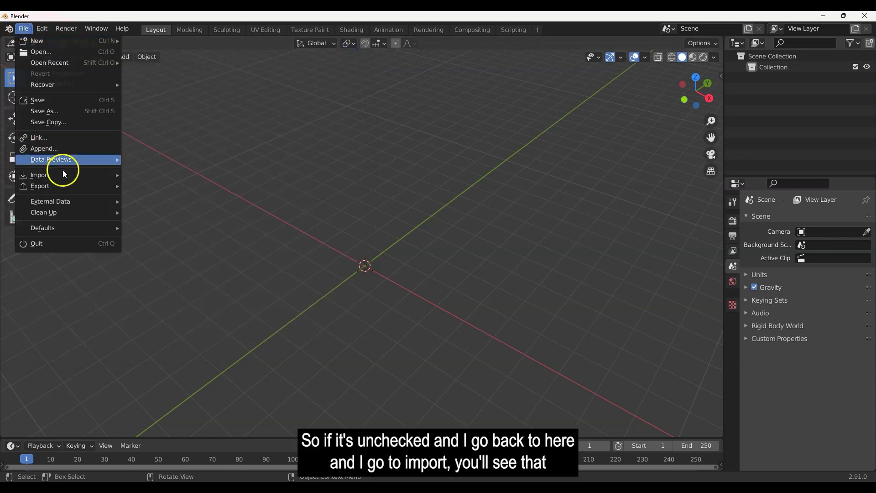
mouse_move(67, 173)
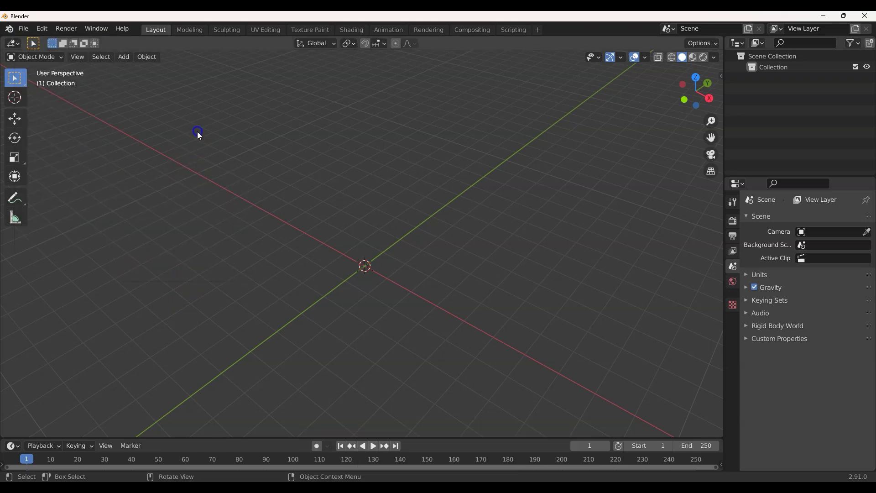
Enable the Import-Export: Import Images as Planes add-on in the preferences and close them.
click(42, 28)
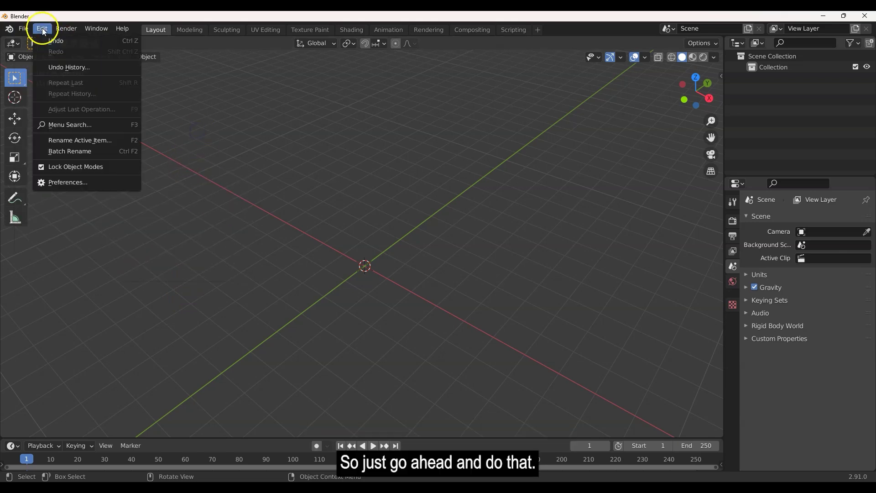
click(83, 182)
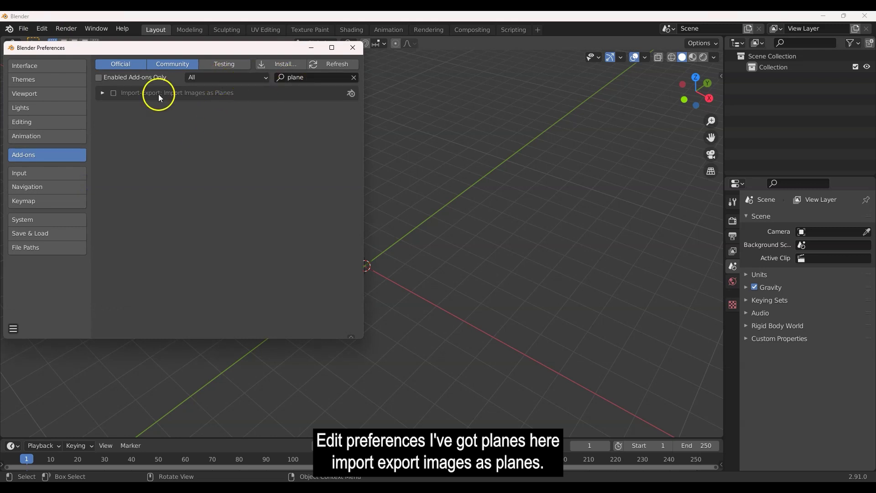
click(113, 93)
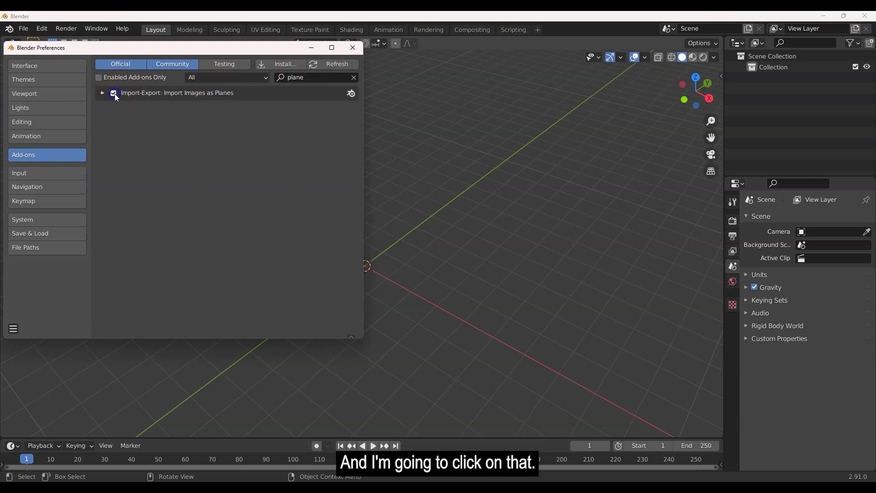
click(351, 47)
Import "Google Earth Image Jevlan.jpg" from the Desktop folder using Images as Planes.
click(24, 28)
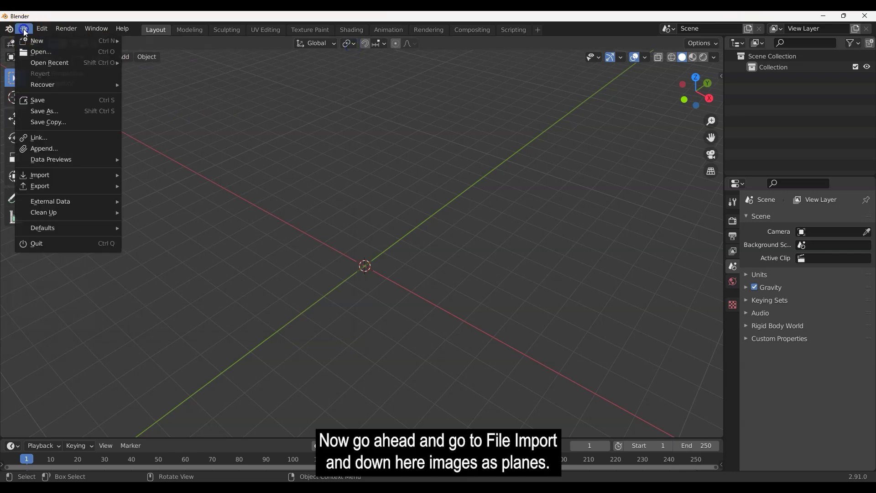
mouse_move(72, 175)
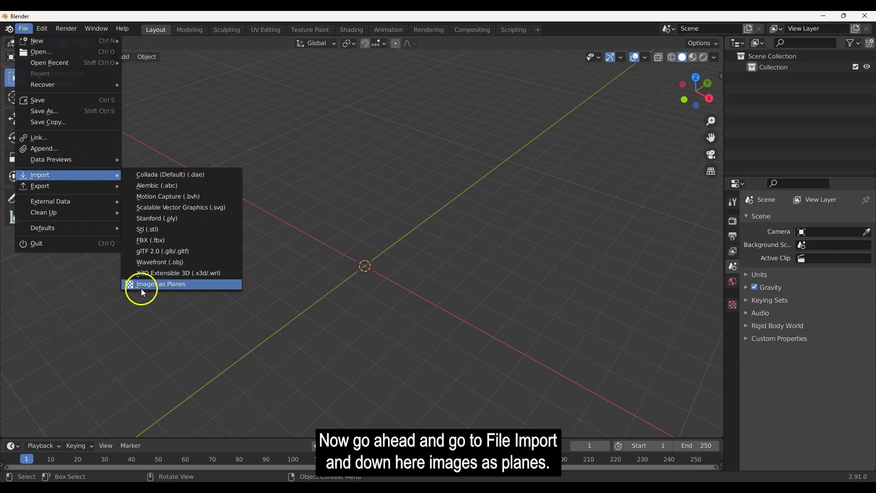
click(159, 284)
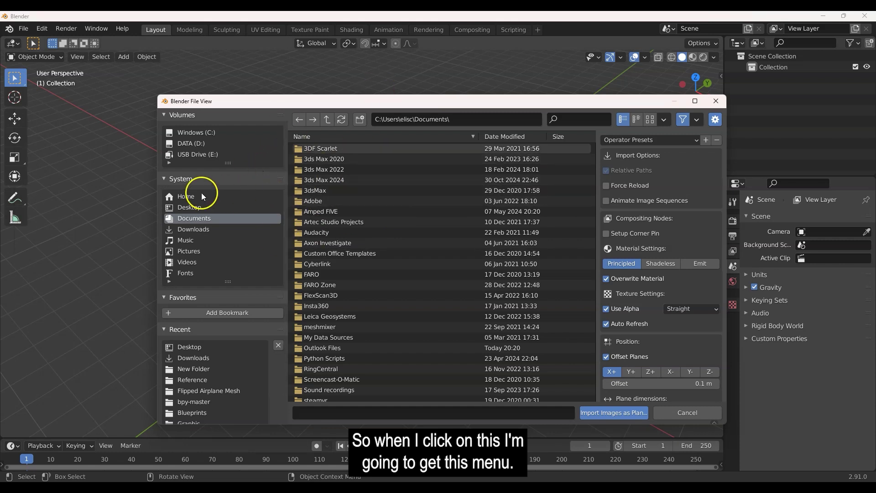
drag(390, 101, 331, 67)
click(131, 173)
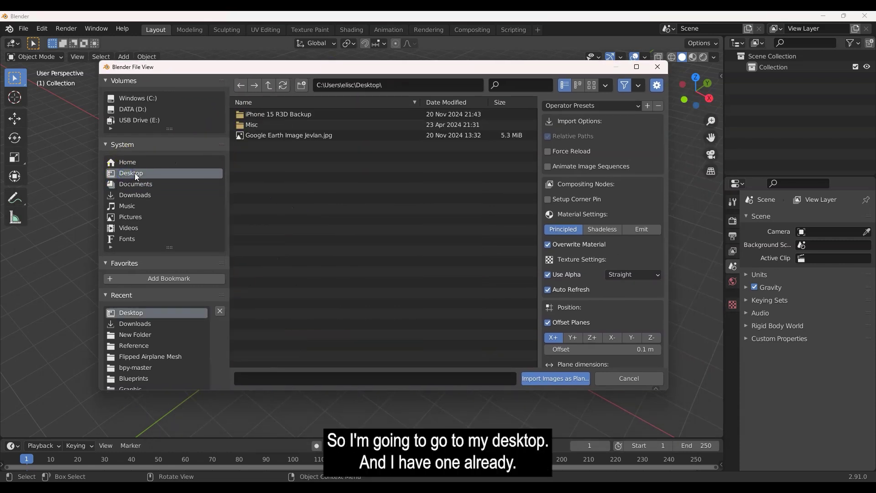
click(265, 134)
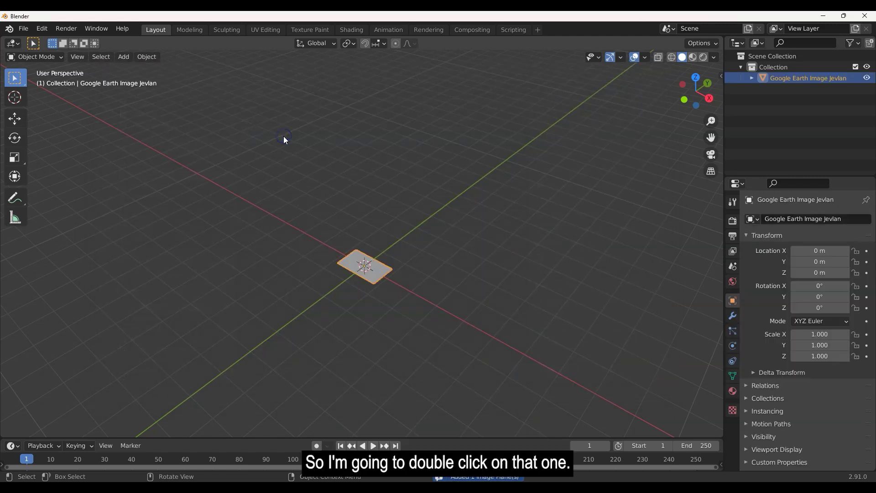
Switch the viewport to Material Preview shading to show the texture on the imported image plane.
scroll(368, 287, up, 3)
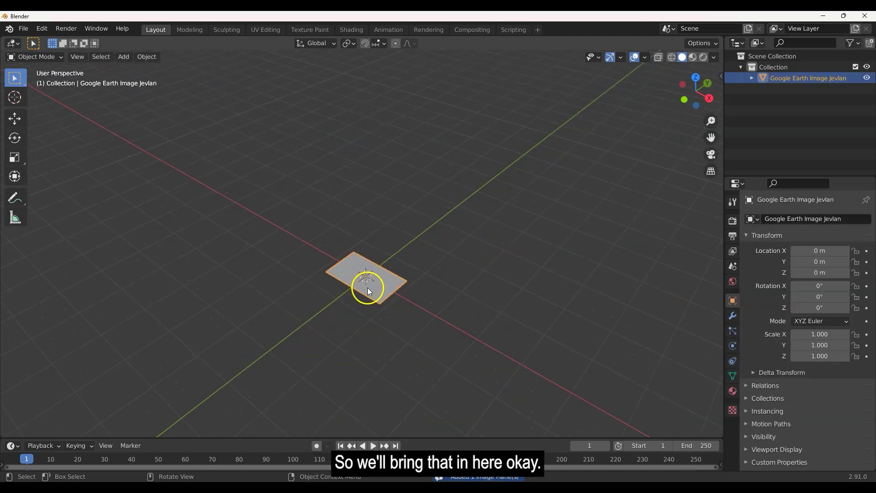
middle_drag(373, 281, 353, 210)
scroll(353, 210, up, 3)
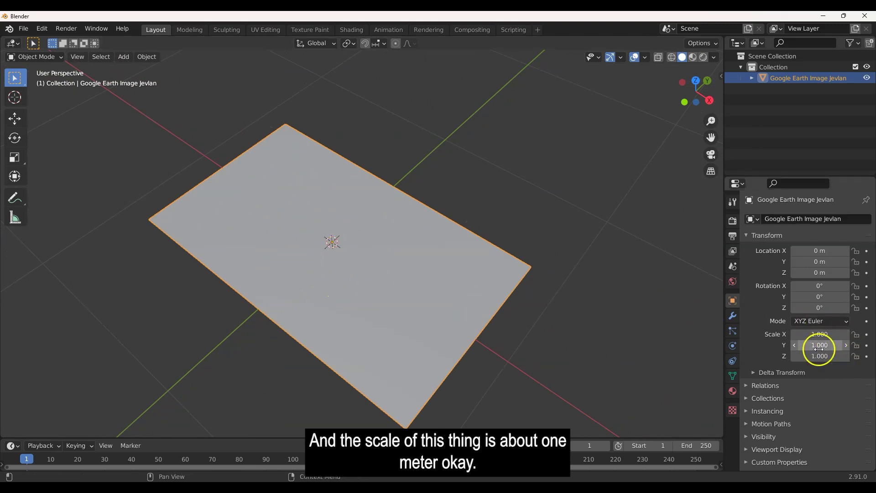
middle_drag(409, 326, 358, 322)
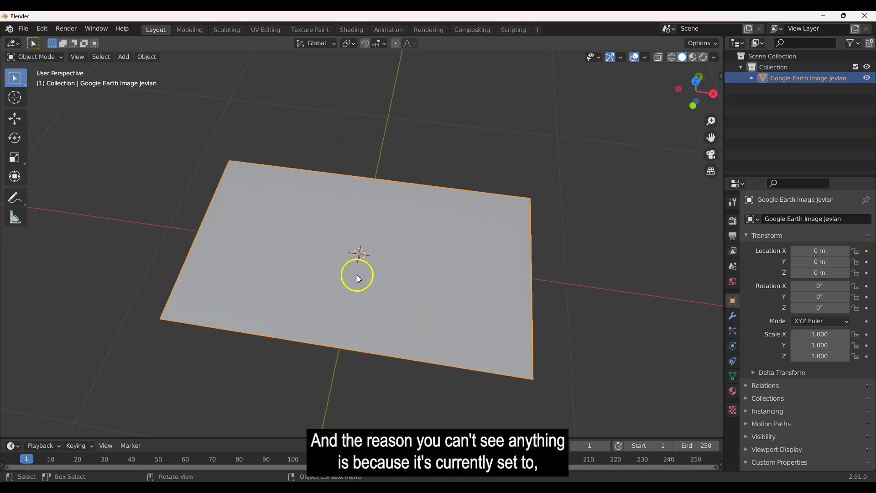
click(693, 58)
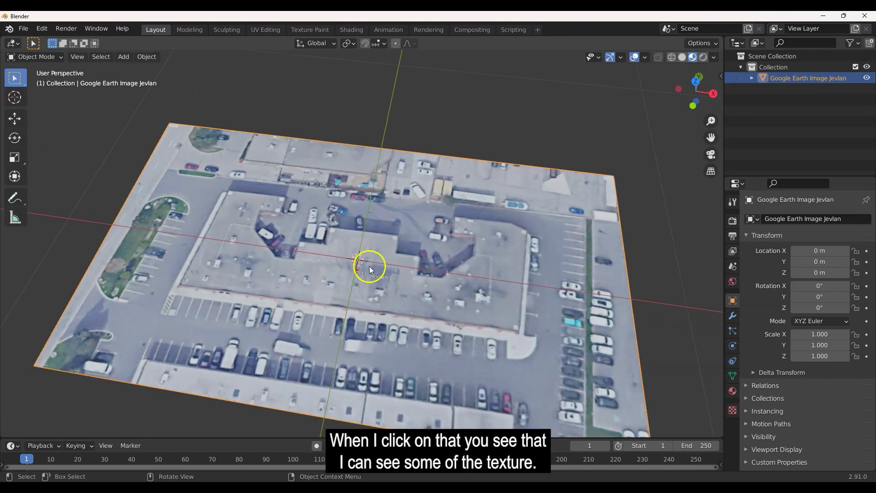
scroll(369, 267, up, 2)
middle_drag(369, 267, 371, 164)
scroll(372, 165, down, 2)
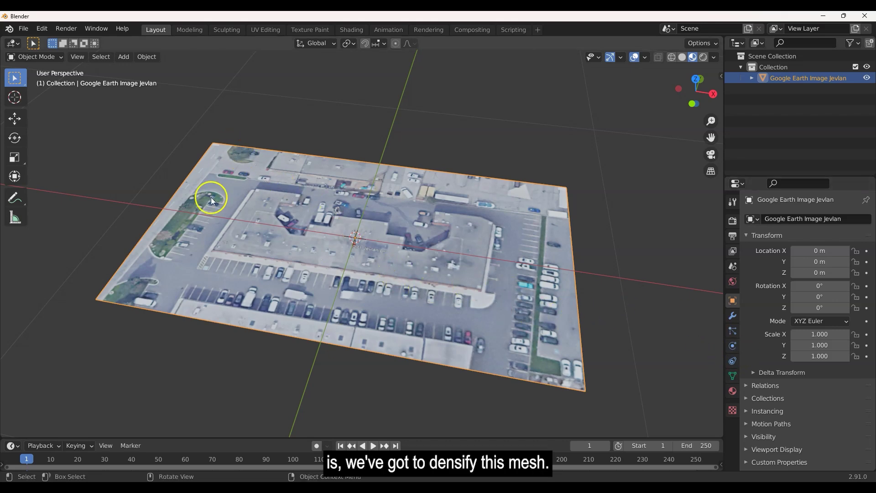
Examine the image plane's mesh structure in Wireframe shading and return the viewport to Material Preview.
click(671, 58)
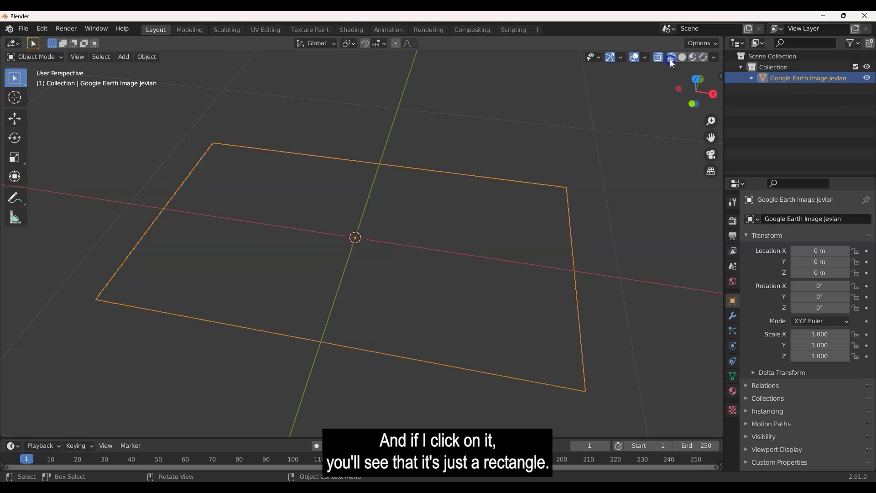
click(214, 151)
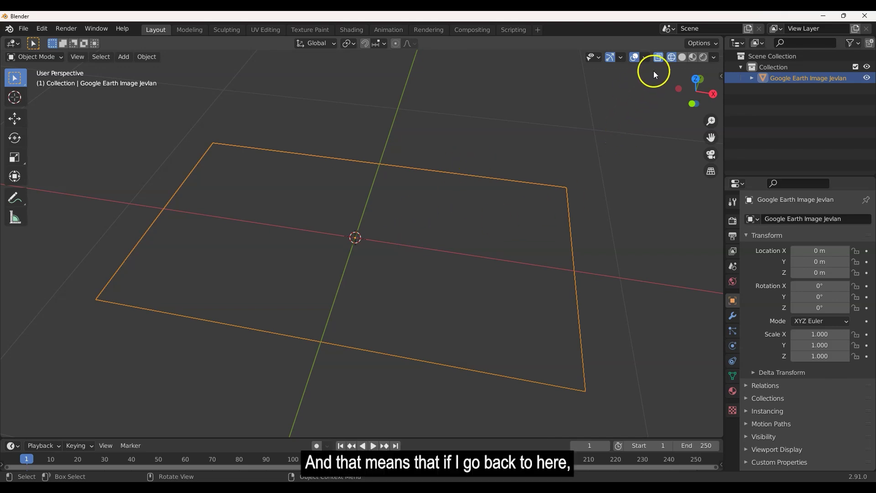
click(691, 58)
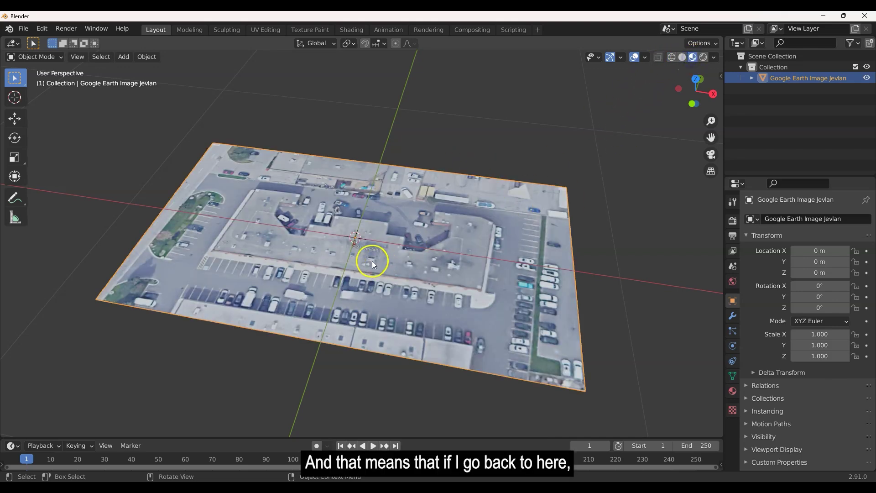
Enable the Wireframe option in the image plane's Viewport Display object properties.
scroll(380, 263, up, 5)
scroll(391, 289, up, 2)
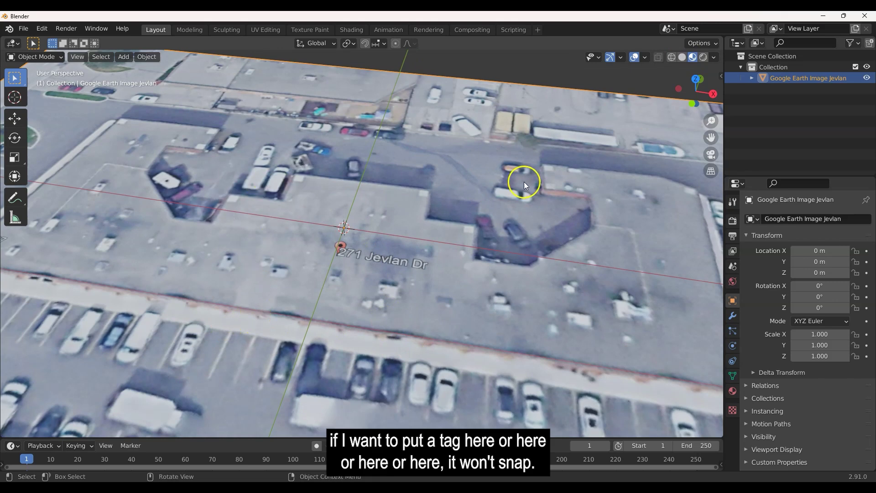
scroll(436, 216, down, 5)
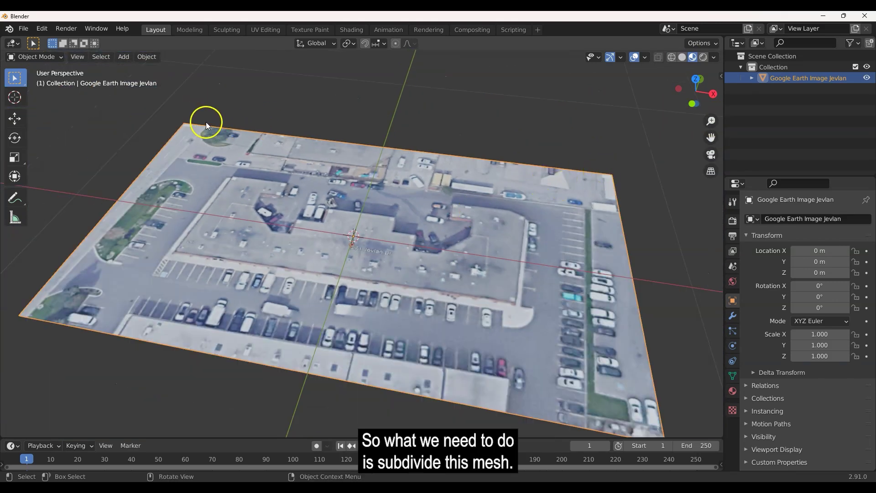
mouse_move(394, 259)
shift+middle_down()
mouse_move(393, 238)
mouse_move(402, 242)
shift+middle_up()
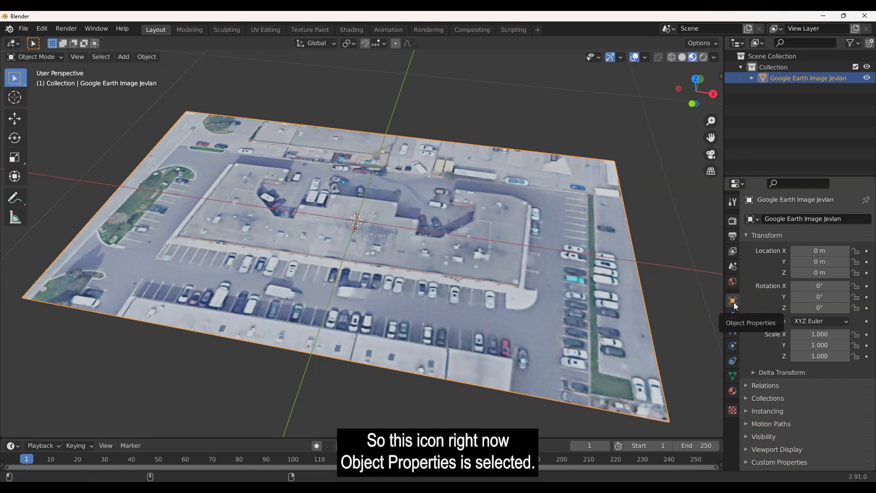
click(763, 437)
scroll(790, 411, down, 2)
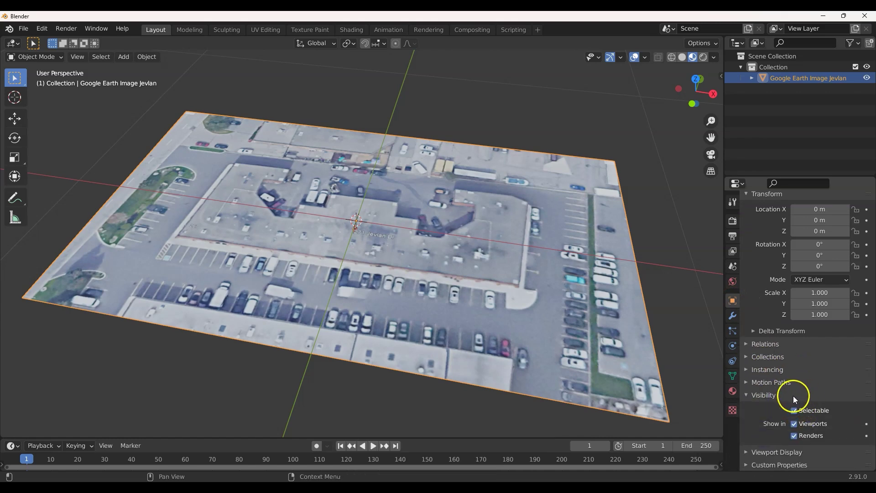
click(758, 452)
scroll(781, 402, down, 6)
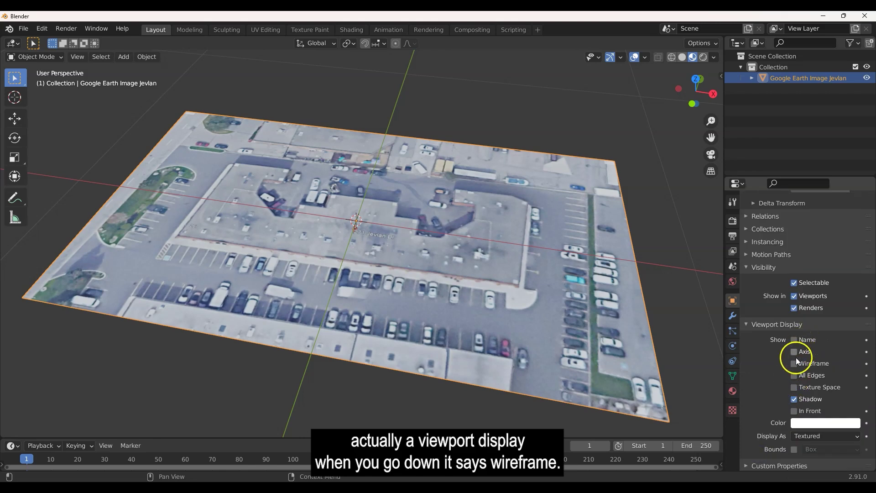
click(795, 364)
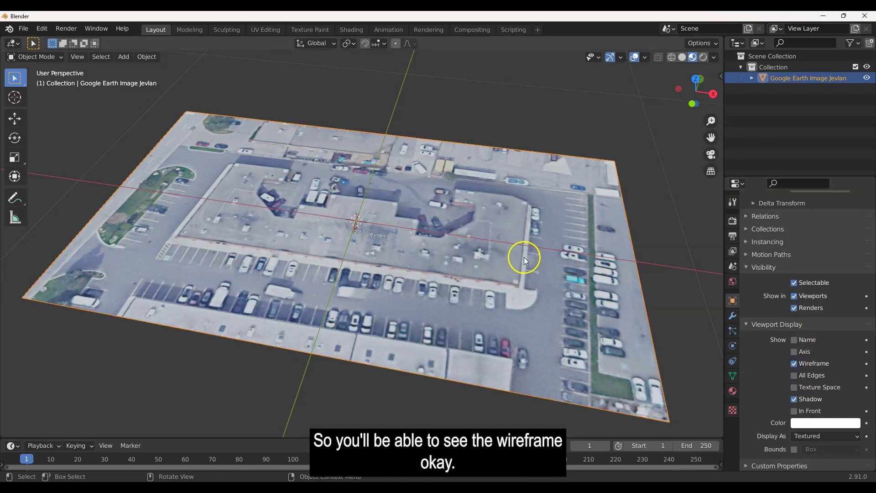
Add a Subdivision Surface modifier to the image plane, set it to Simple and disable Optimal Display.
click(732, 319)
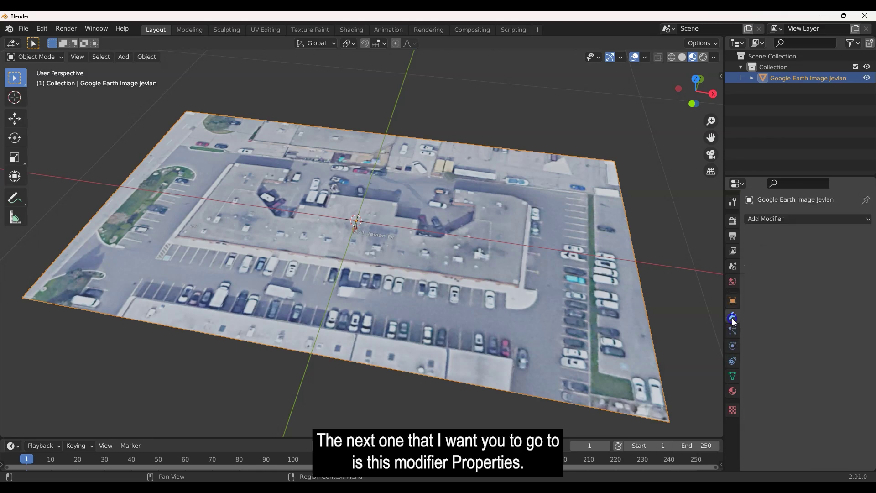
click(782, 221)
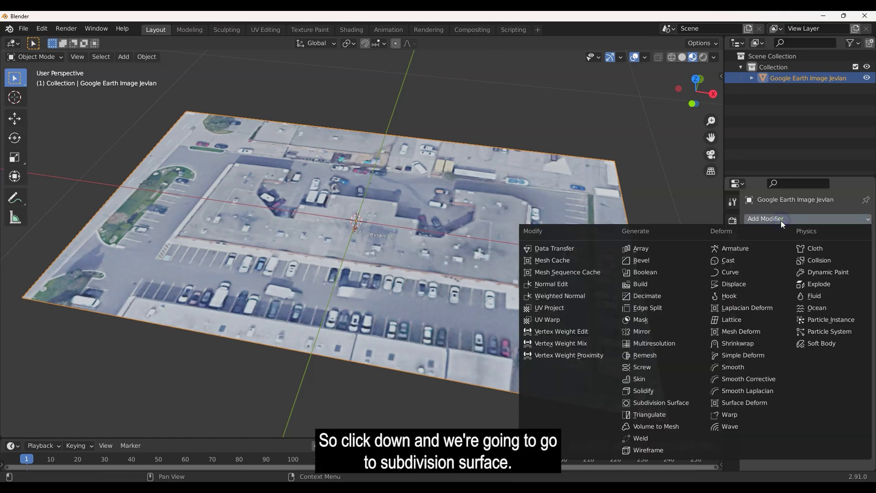
click(662, 403)
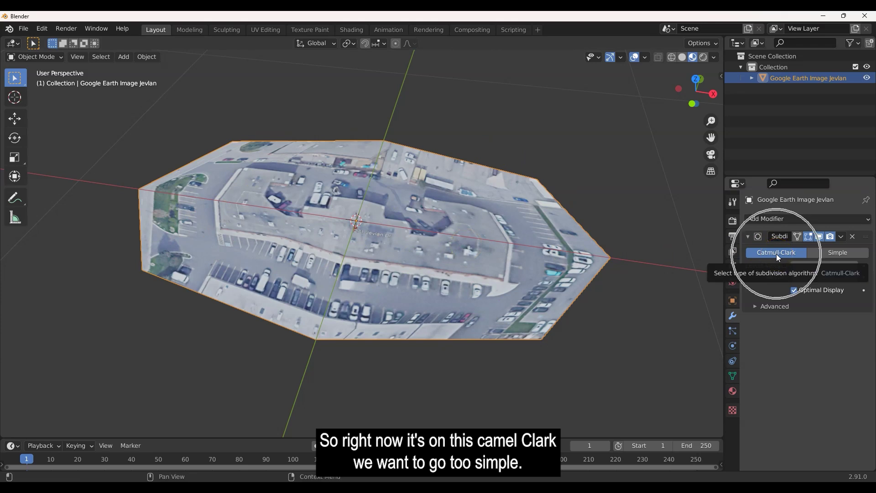
click(828, 252)
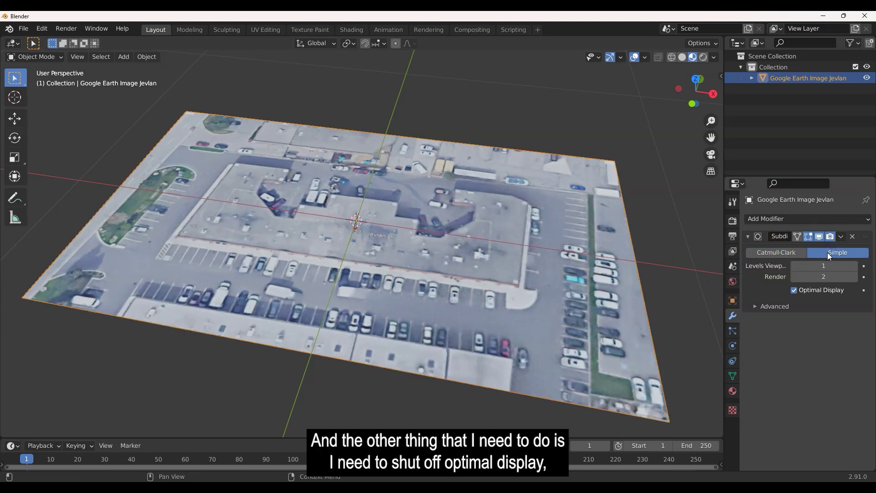
click(793, 290)
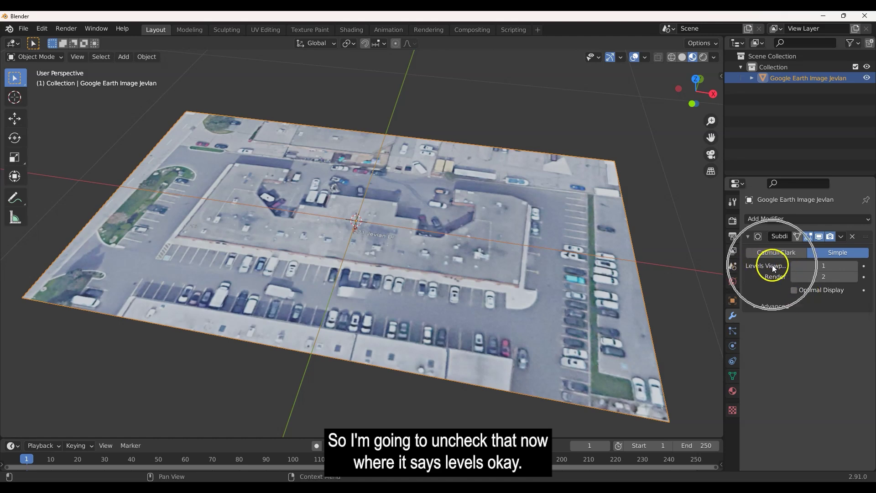
Raise the Subdivision modifier's viewport levels to 4 and inspect the grid on the image up close.
click(856, 266)
click(856, 266)
click(856, 267)
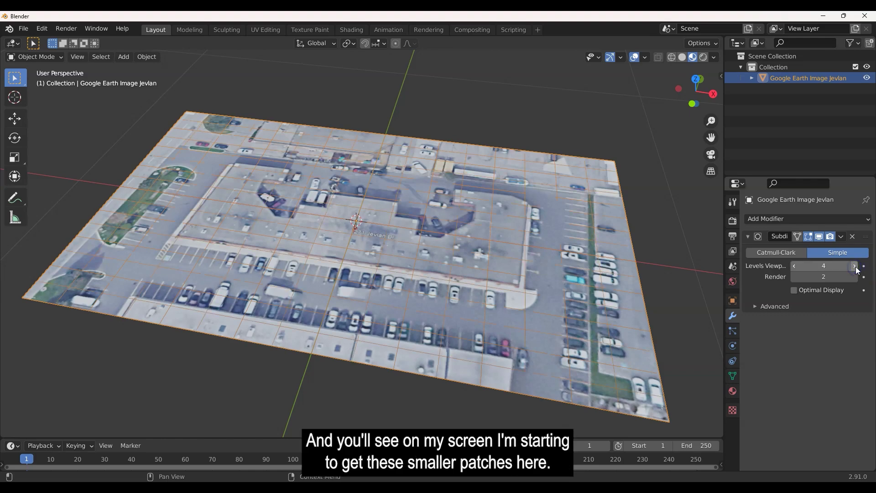
scroll(527, 280, up, 5)
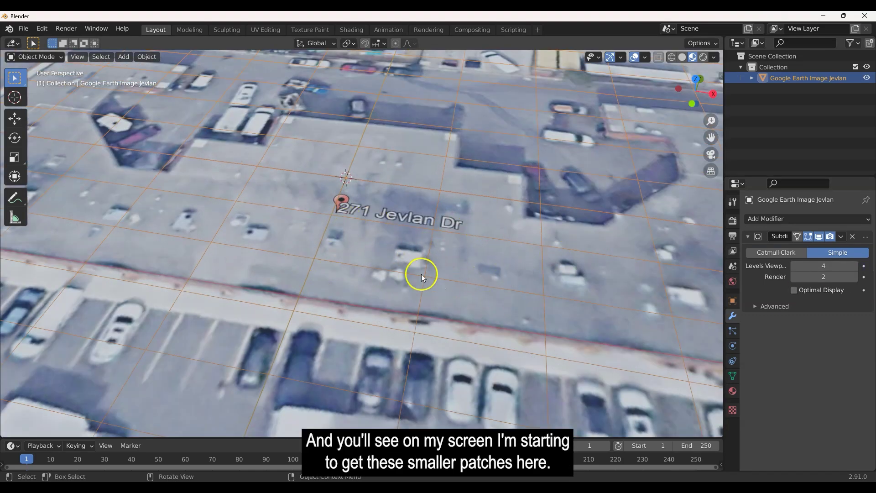
scroll(421, 274, down, 6)
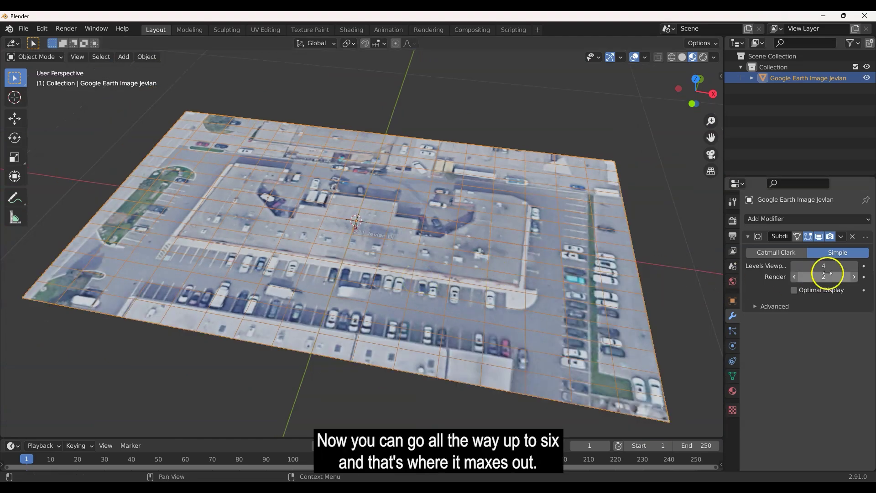
Raise the Subdivision modifier's viewport levels to 6 and examine the mesh density over the building.
click(856, 267)
click(856, 267)
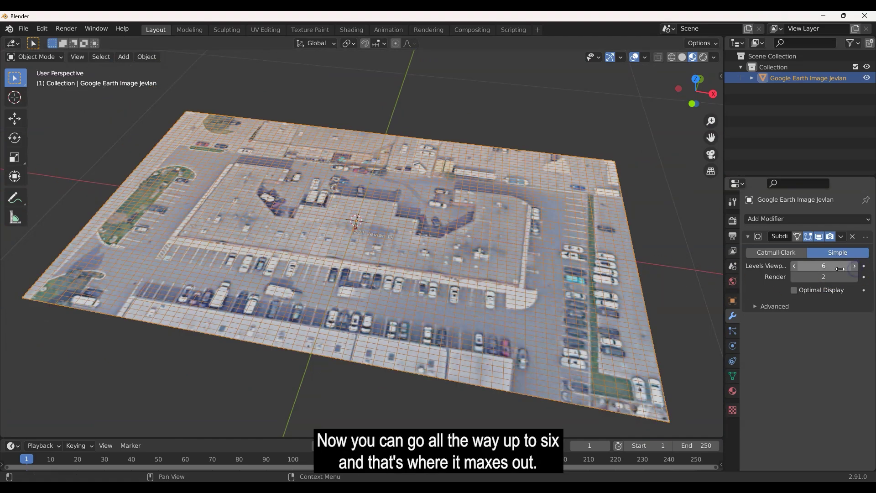
scroll(433, 278, up, 6)
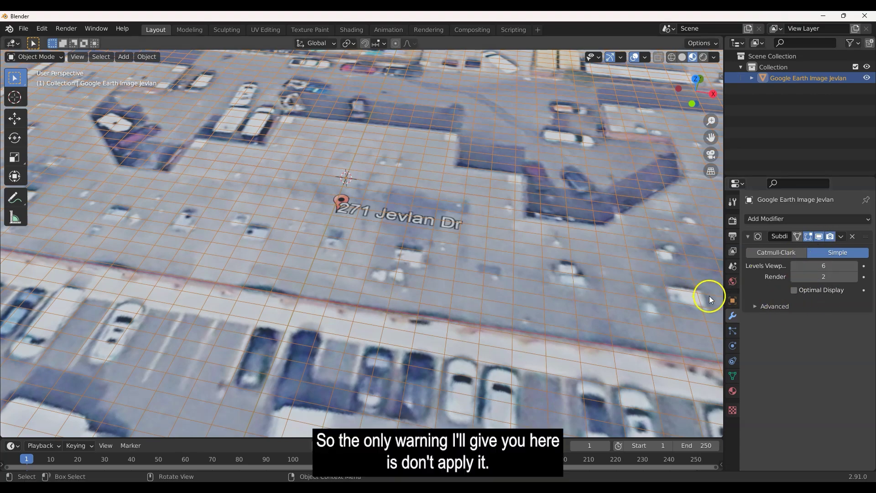
scroll(594, 297, down, 5)
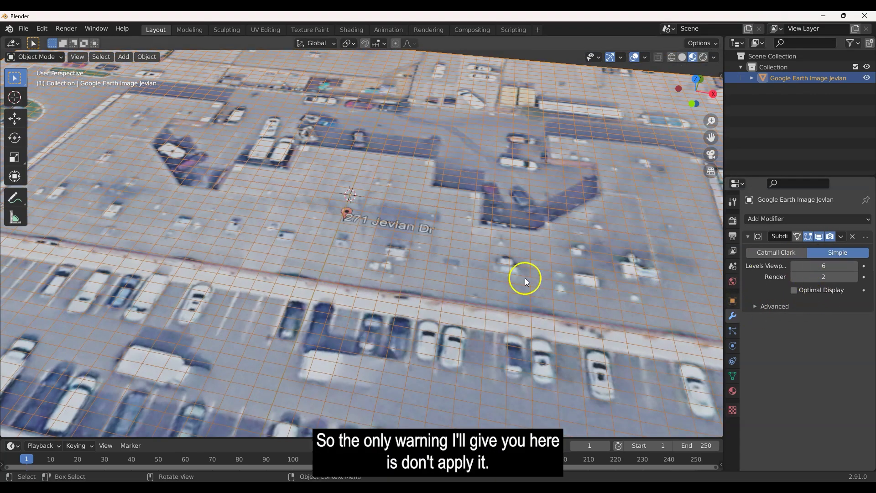
scroll(319, 266, down, 2)
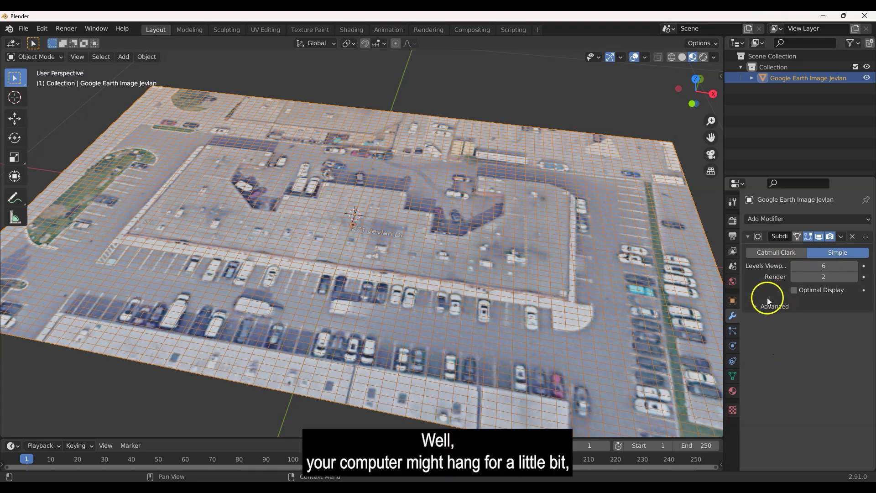
Set the Subdivision modifier's viewport levels to 3 and duplicate the modifier.
click(795, 267)
click(795, 267)
click(795, 266)
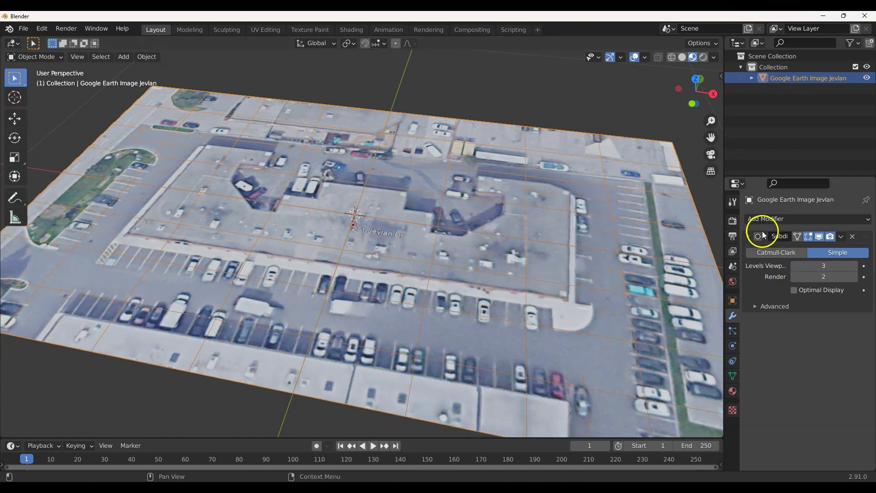
click(841, 236)
click(810, 259)
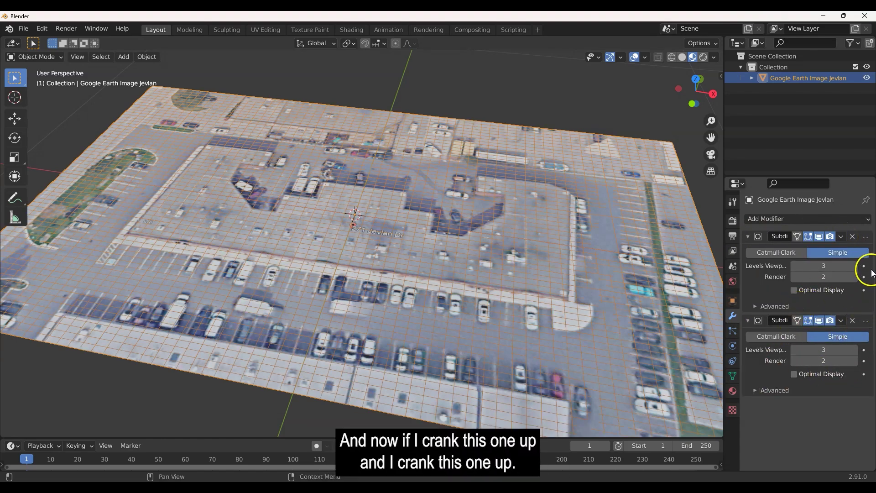
Set the viewport levels of both Subdivision modifiers to 4 and check the fine mesh up close.
click(855, 267)
click(855, 350)
scroll(437, 276, up, 10)
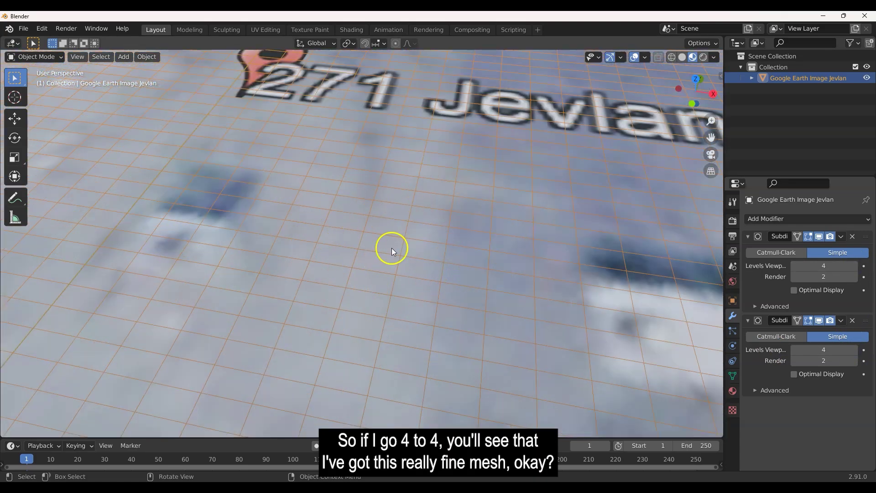
scroll(377, 256, down, 10)
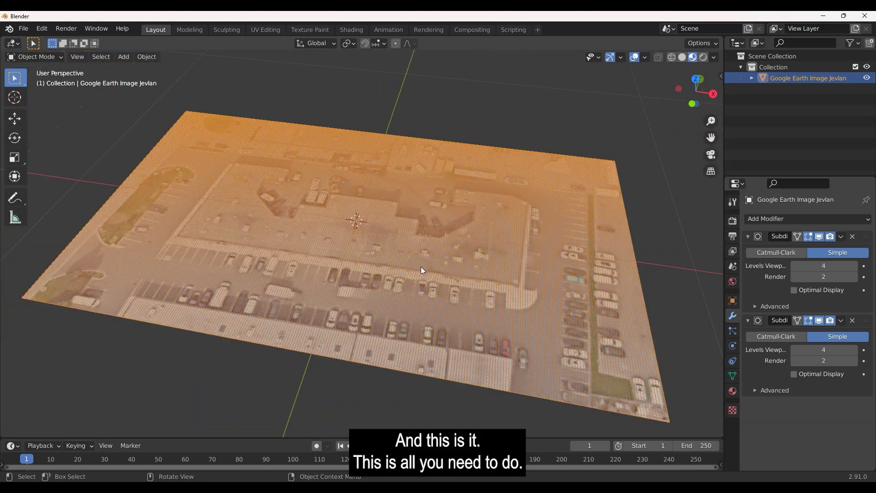
click(373, 297)
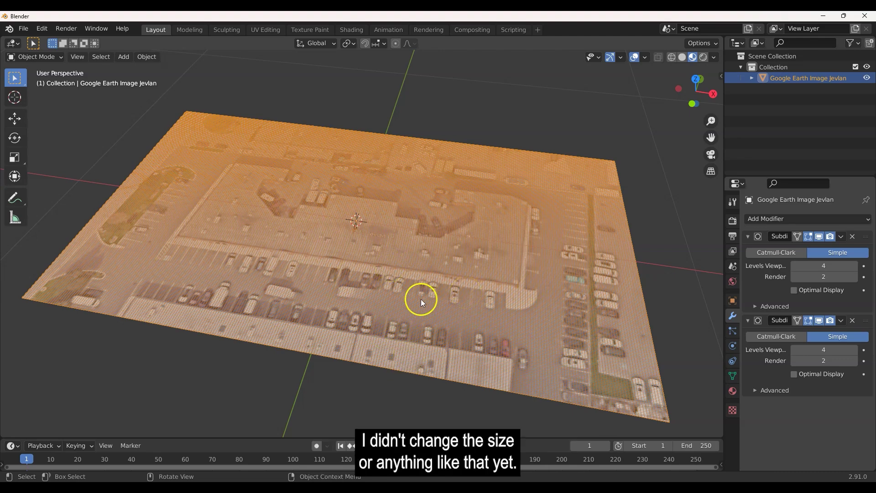
click(387, 273)
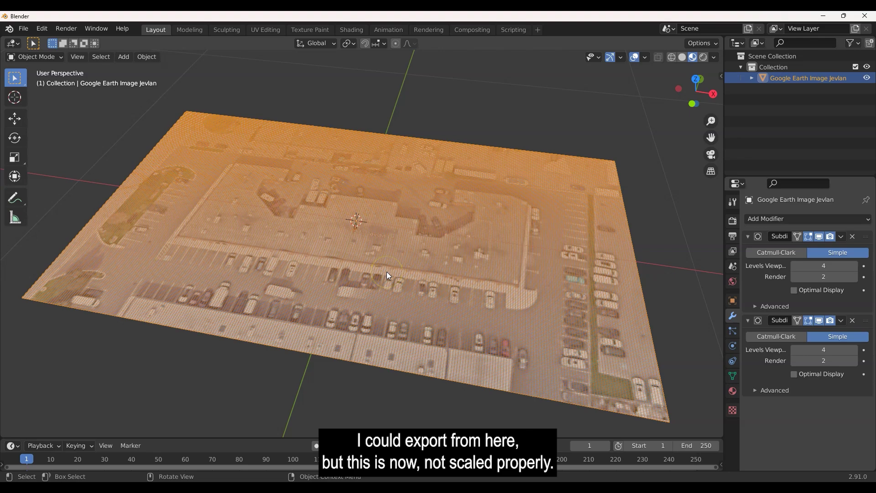
click(390, 275)
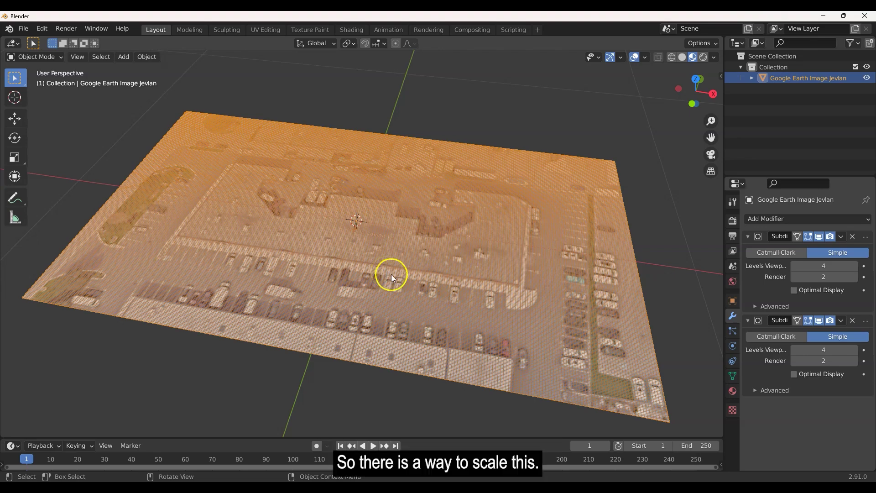
Set the image plane's X and Y scale to 100 in the object properties and fit the enlarged plane in view.
click(733, 301)
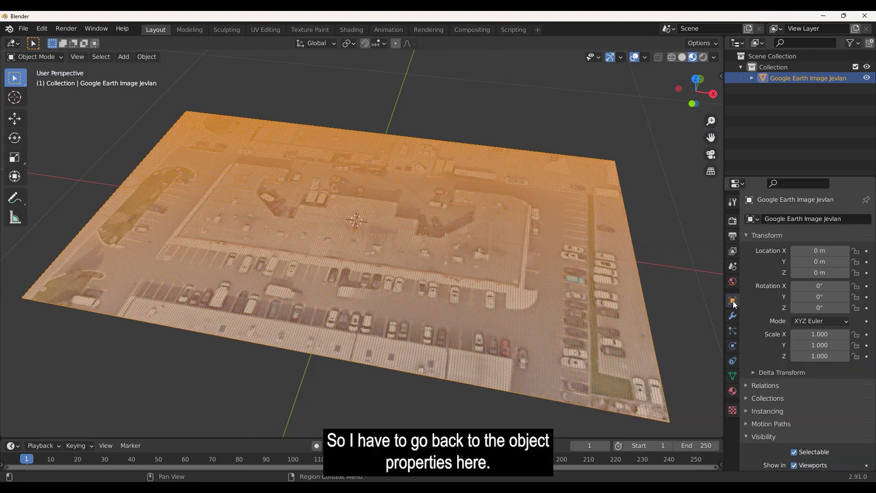
drag(803, 333, 829, 340)
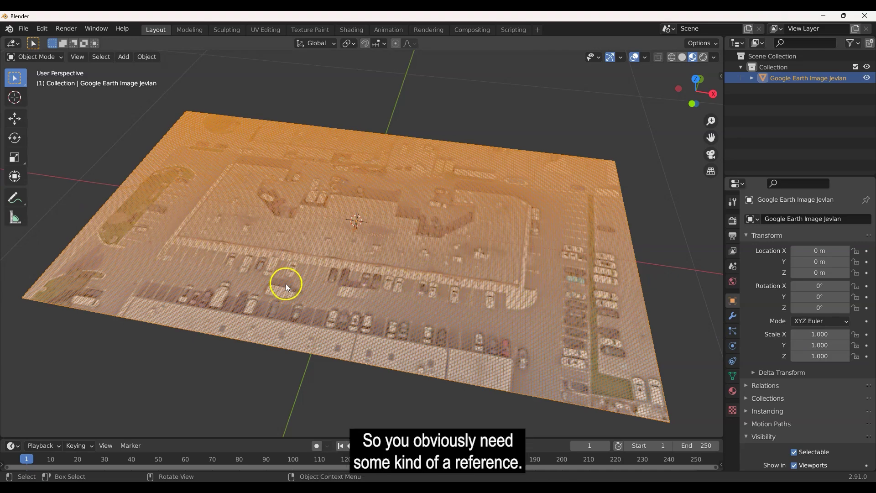
click(815, 335)
text(100)
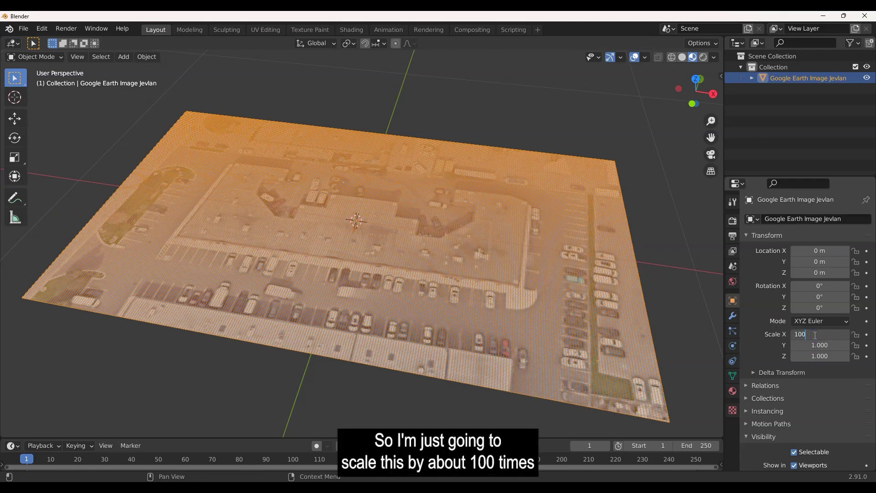
key(Return)
key(ctrl+c)
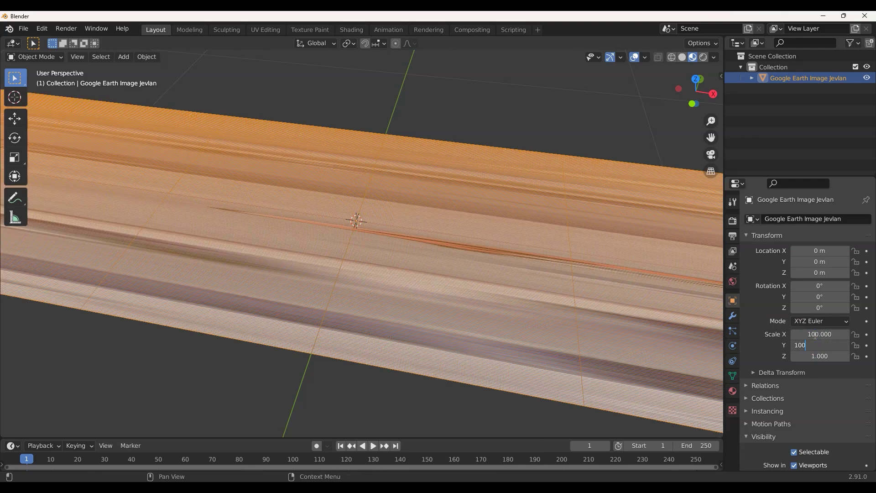
key(ctrl+v)
scroll(483, 254, down, 8)
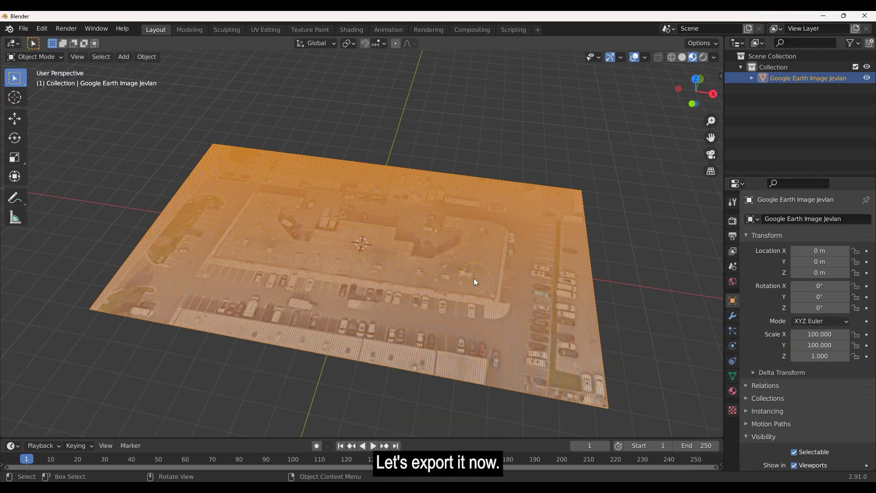
Start a Wavefront (.obj) export with the Desktop folder as the destination.
click(24, 28)
mouse_move(69, 191)
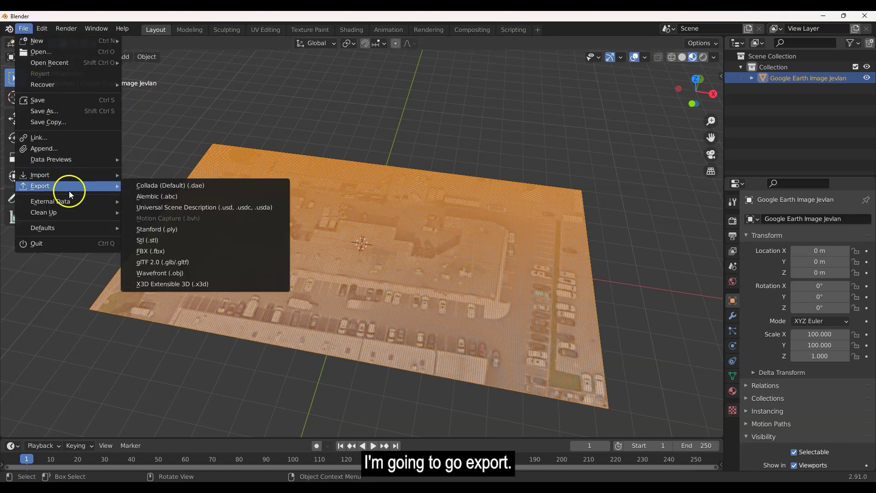
click(169, 274)
click(191, 208)
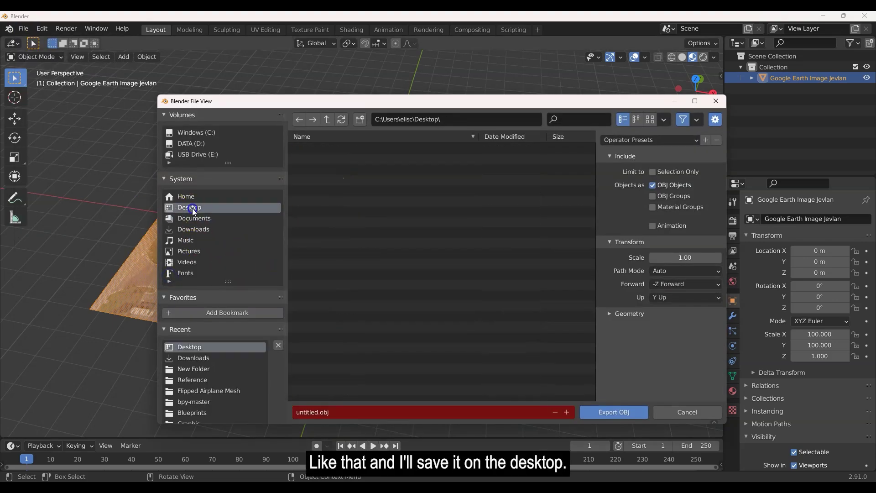
Name the OBJ export file DenseMap.obj.
click(322, 414)
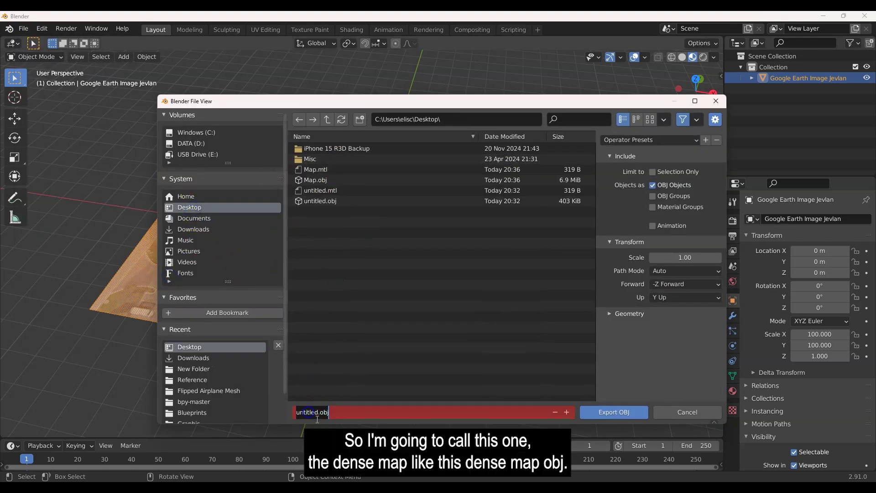
drag(318, 412, 287, 412)
text(DenseMA)
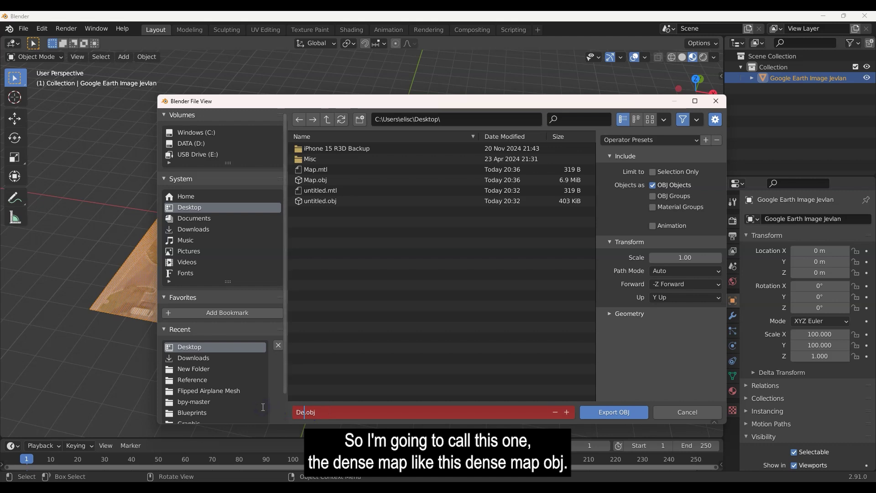
key(BackSpace)
text(ap)
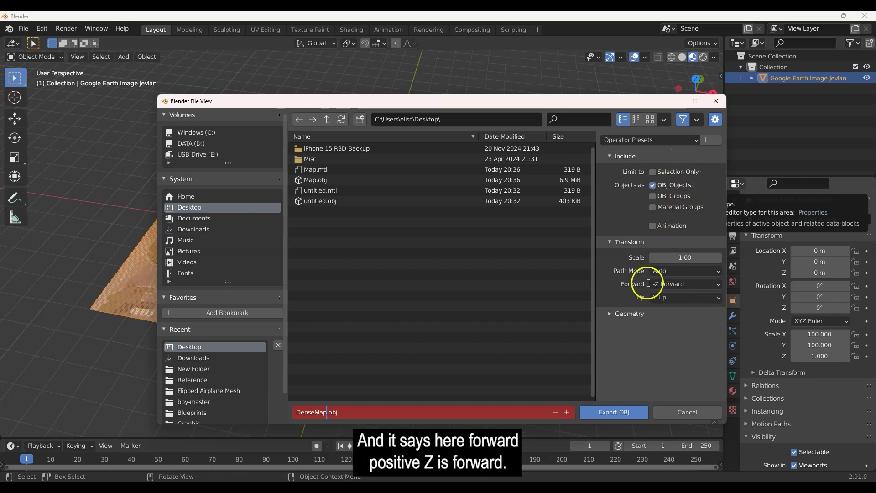
Set the OBJ export axes to Z Up and X Forward and export DenseMap.obj.
click(719, 298)
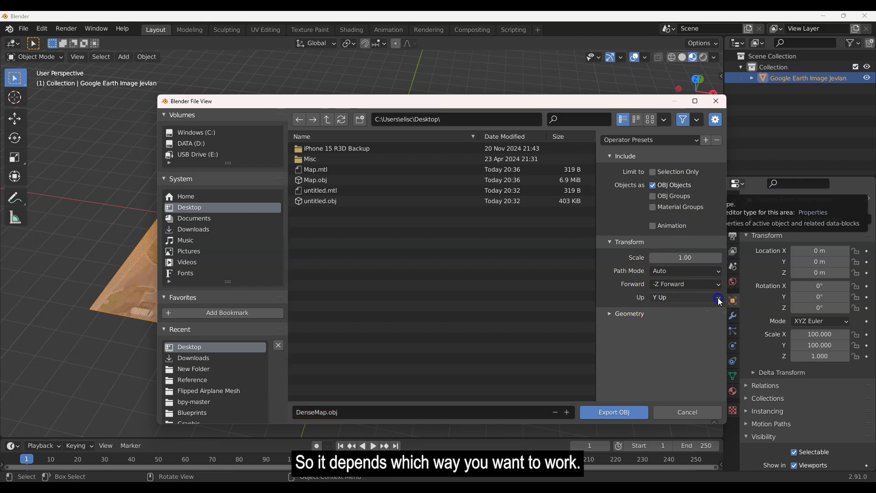
click(719, 298)
click(675, 338)
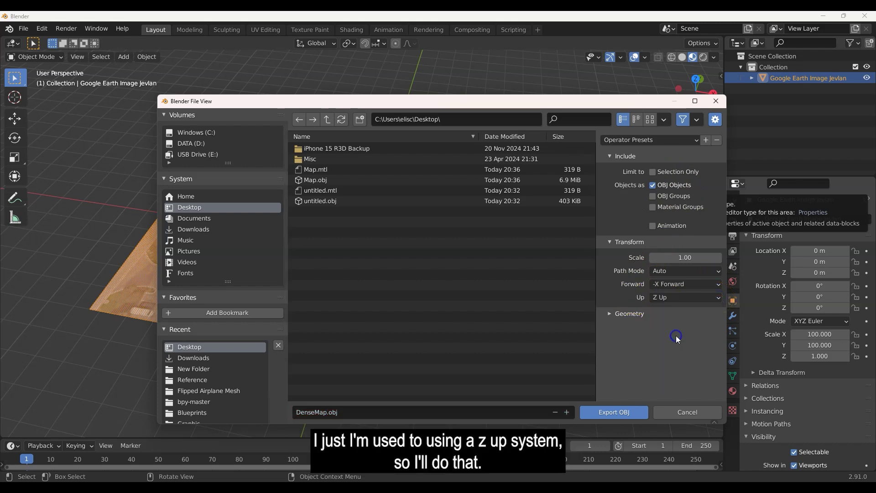
click(702, 284)
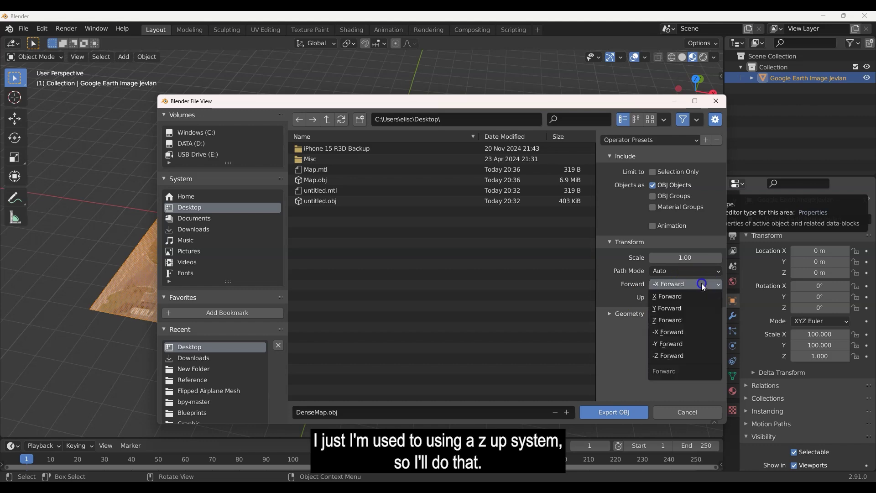
click(679, 297)
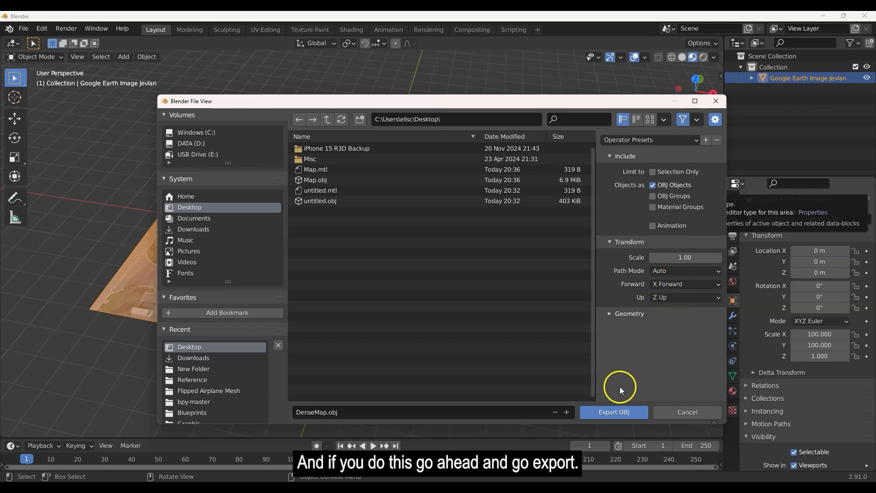
click(620, 412)
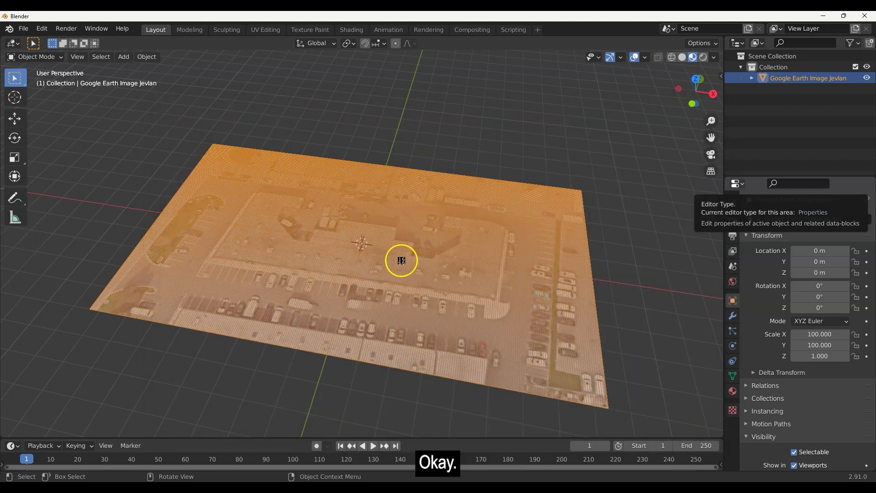
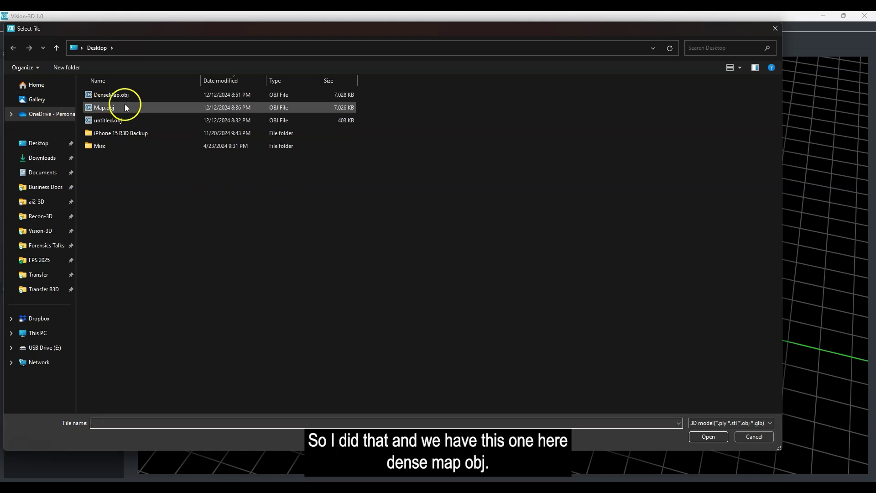
In Vision-3D, load DenseMap.obj from the Desktop, inspect its textured preview and add it to the project as a 3D model.
click(118, 95)
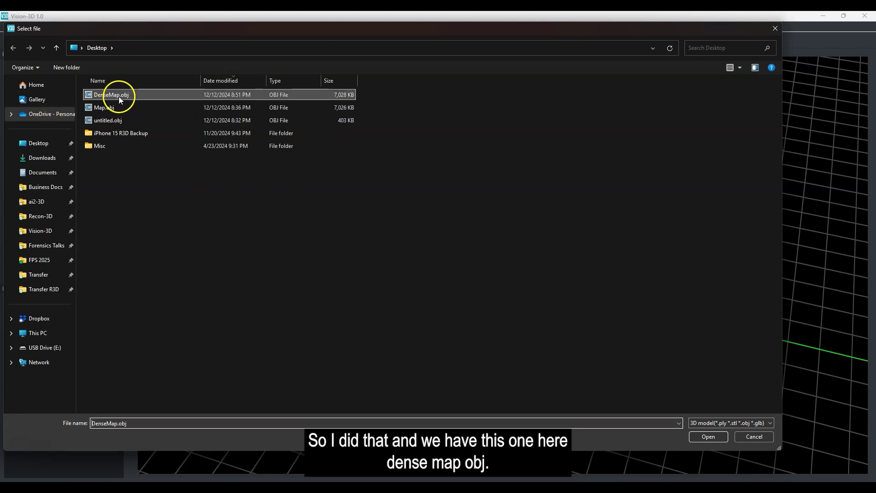
double_click(92, 94)
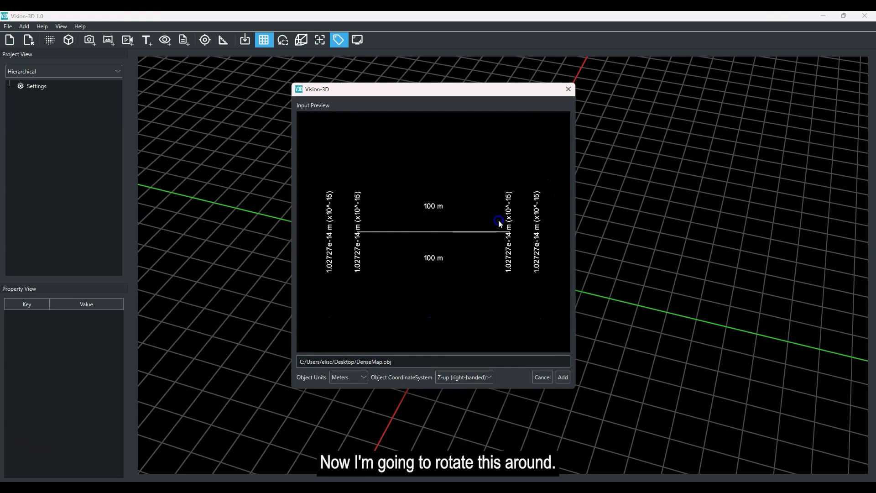
drag(500, 219, 398, 301)
scroll(437, 256, up, 3)
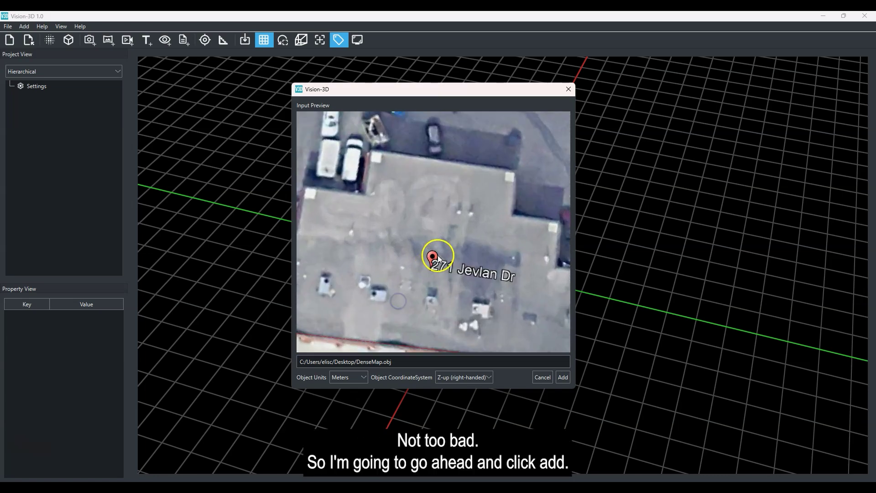
scroll(438, 256, down, 3)
click(564, 378)
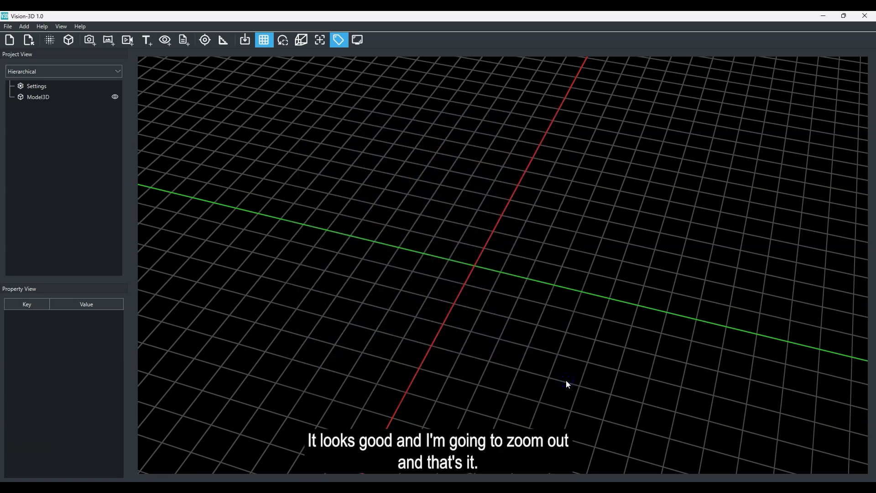
scroll(522, 298, down, 5)
scroll(523, 298, up, 3)
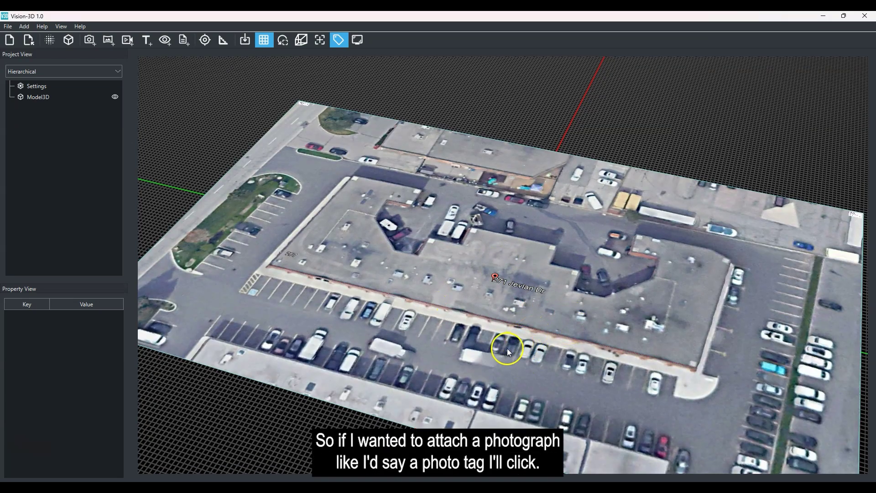
Activate the photo tag tool and examine how its marker tracks the map's surface at the building and the outer corners.
click(91, 40)
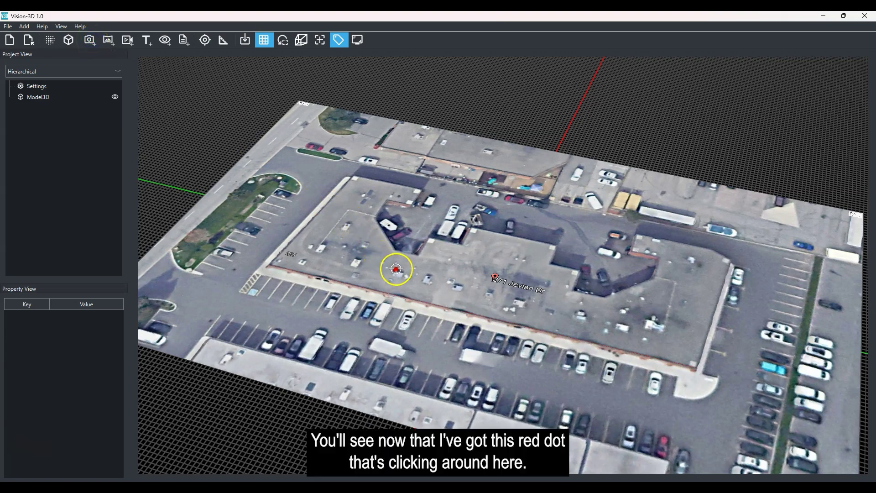
scroll(459, 306, up, 5)
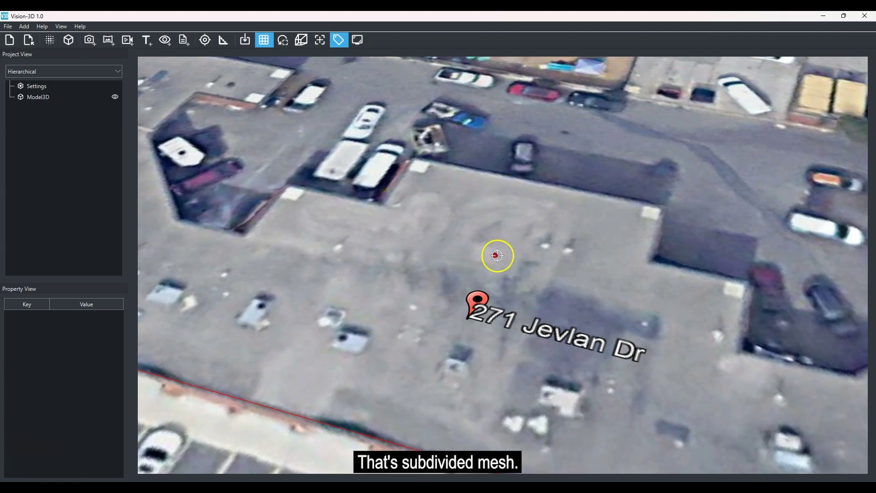
scroll(402, 274, down, 5)
scroll(403, 273, down, 3)
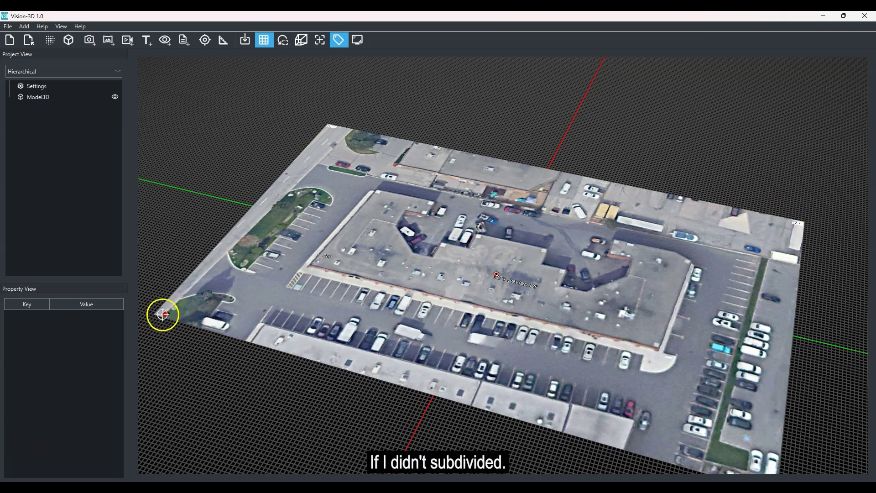
scroll(528, 284, up, 2)
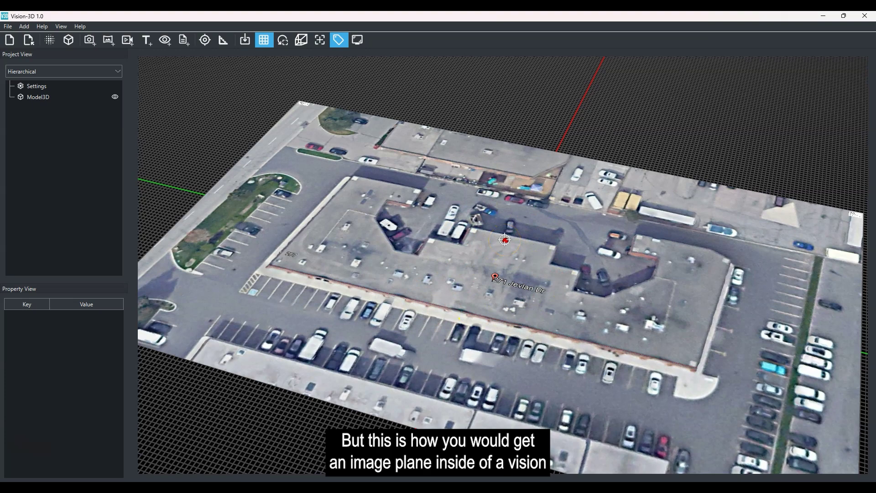
scroll(505, 240, down, 3)
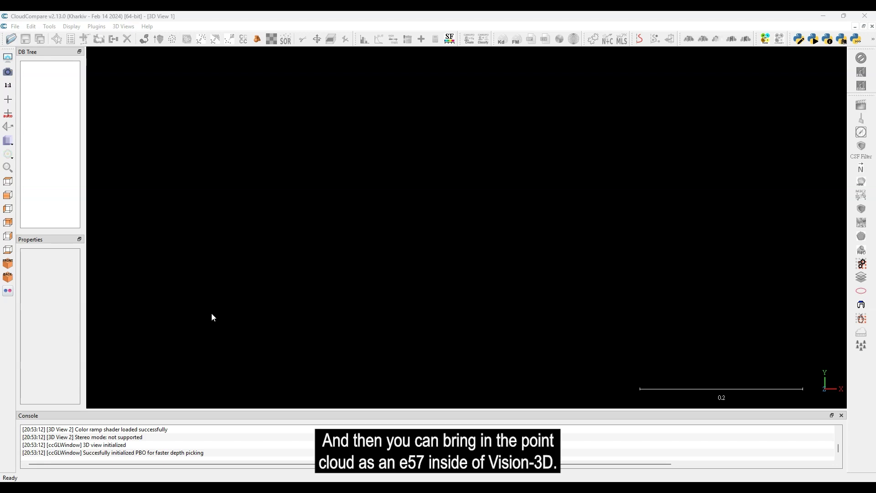
In CloudCompare, open the ELlipser plugin and load Google Earth Image Jevlan.jpg from the Desktop.
click(170, 278)
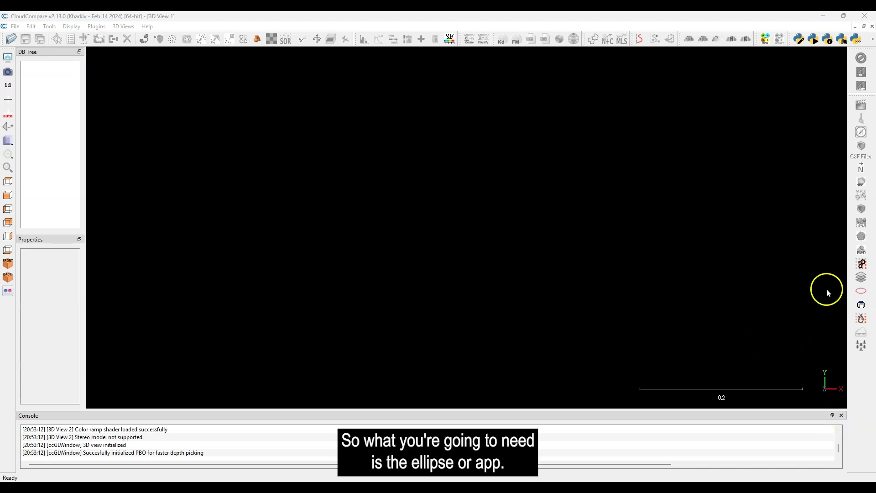
click(861, 292)
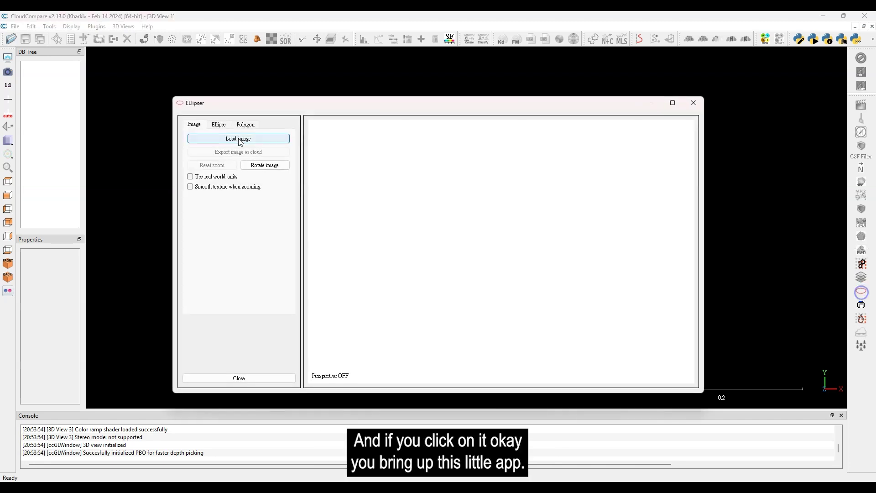
drag(372, 109, 370, 104)
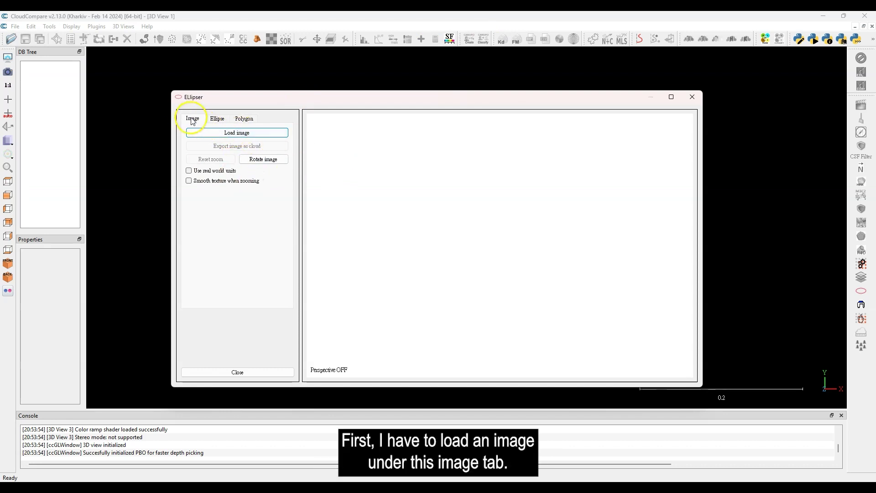
click(240, 133)
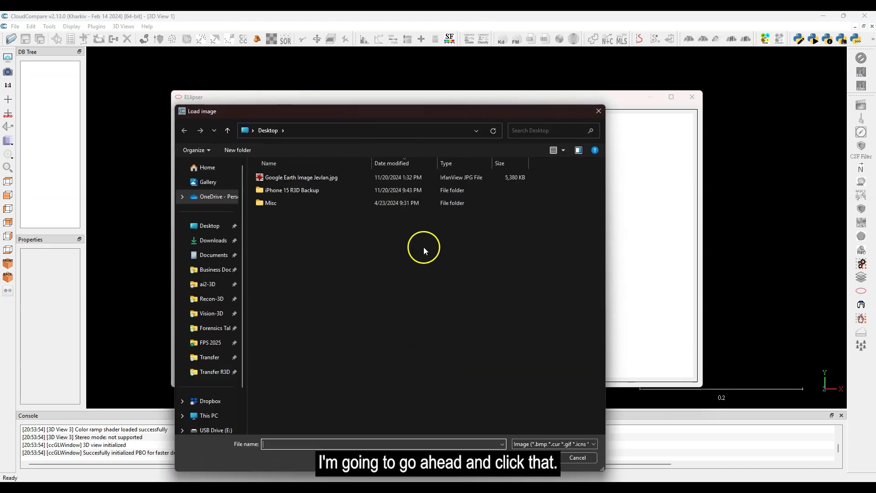
click(282, 177)
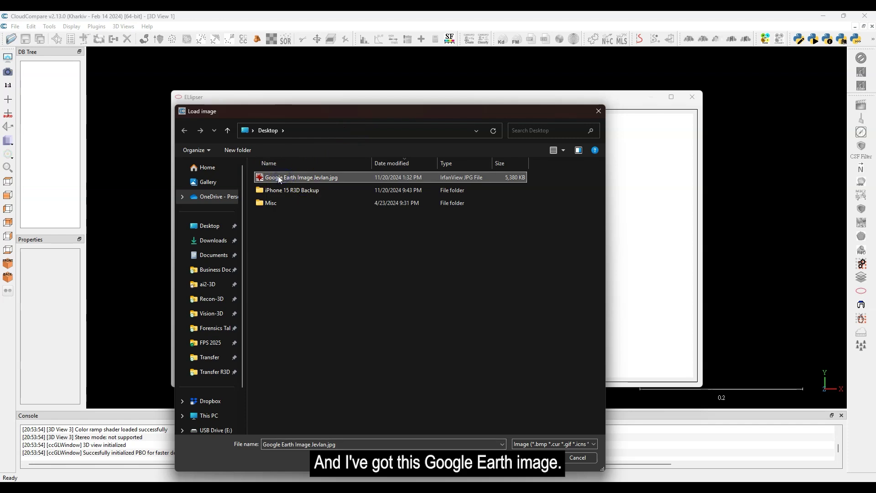
click(527, 458)
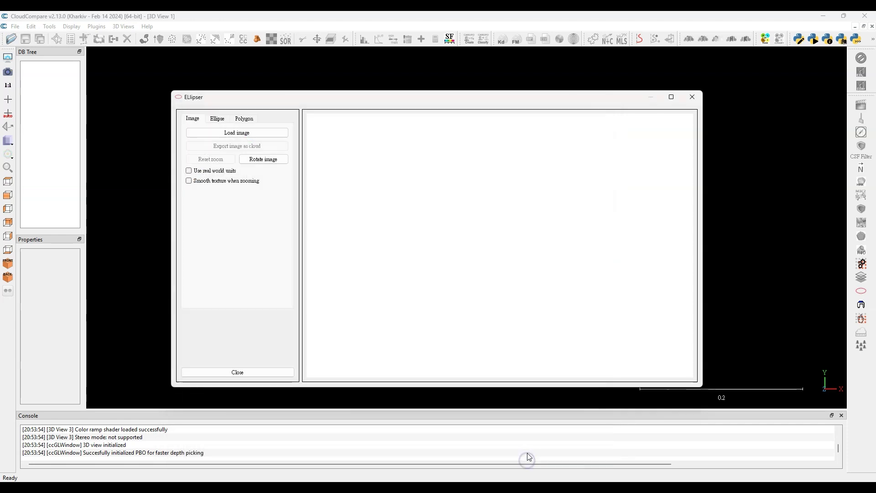
scroll(519, 234, down, 1)
scroll(519, 234, up, 2)
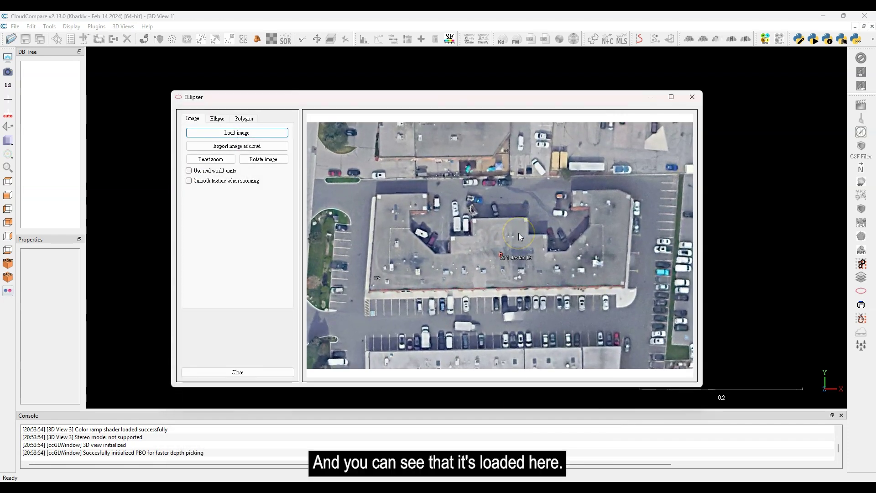
scroll(519, 233, up, 1)
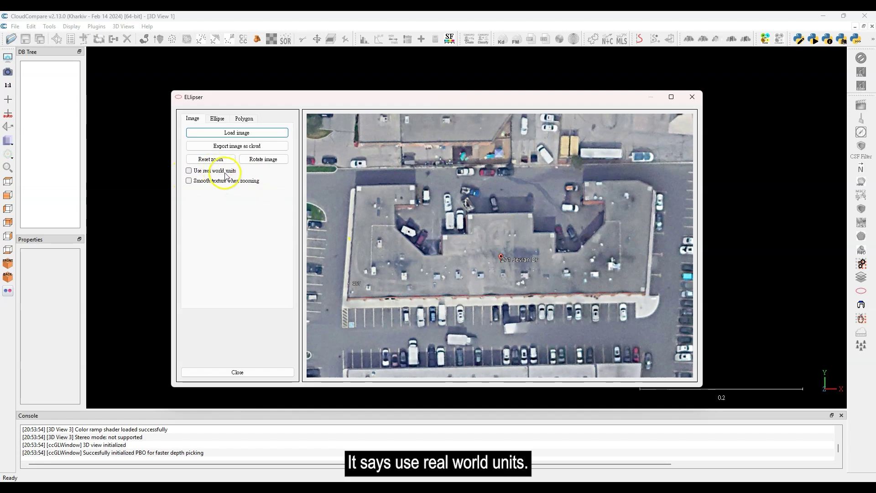
Enable real world units and calibrate the image with a length of 90 between the two ends of the building's front edge.
click(189, 170)
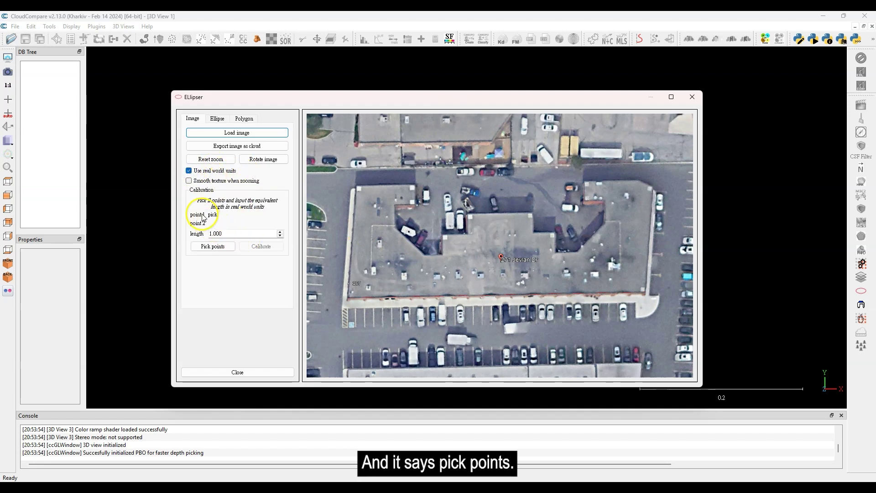
click(213, 246)
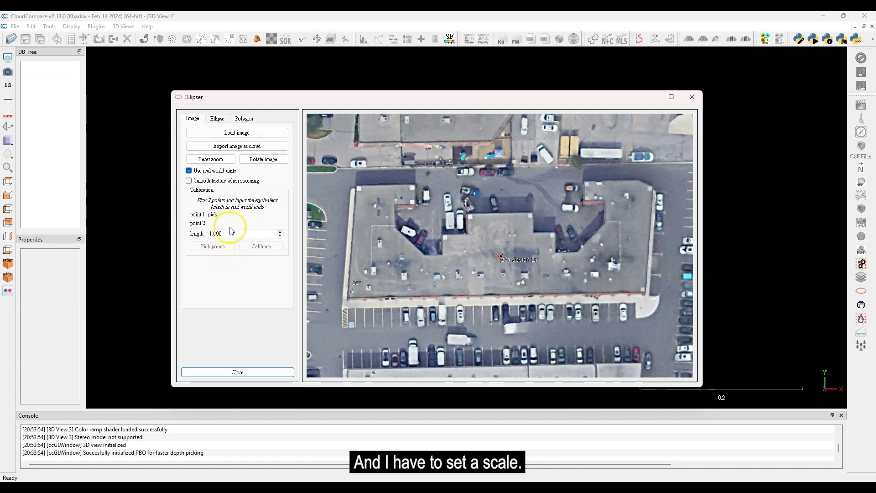
click(344, 299)
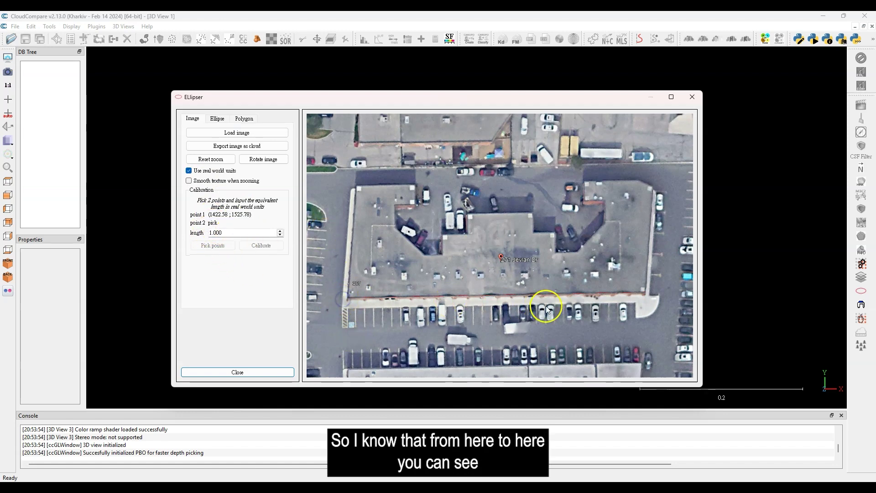
click(647, 294)
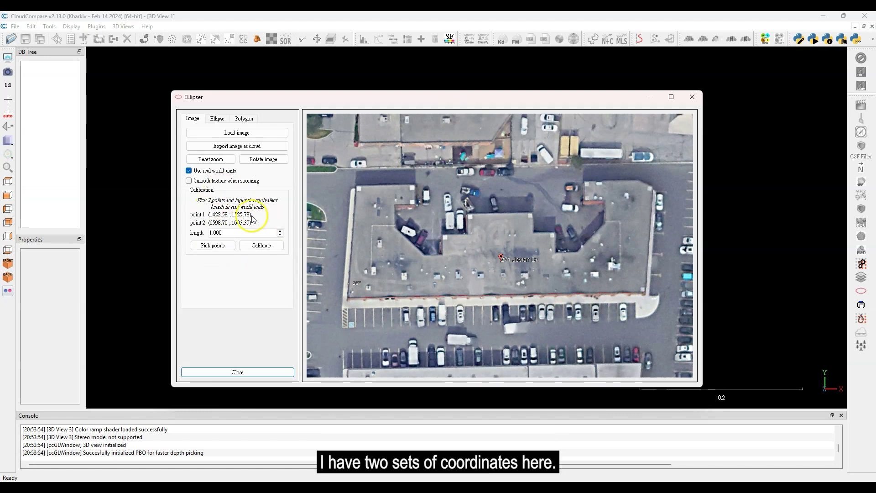
drag(233, 228, 204, 232)
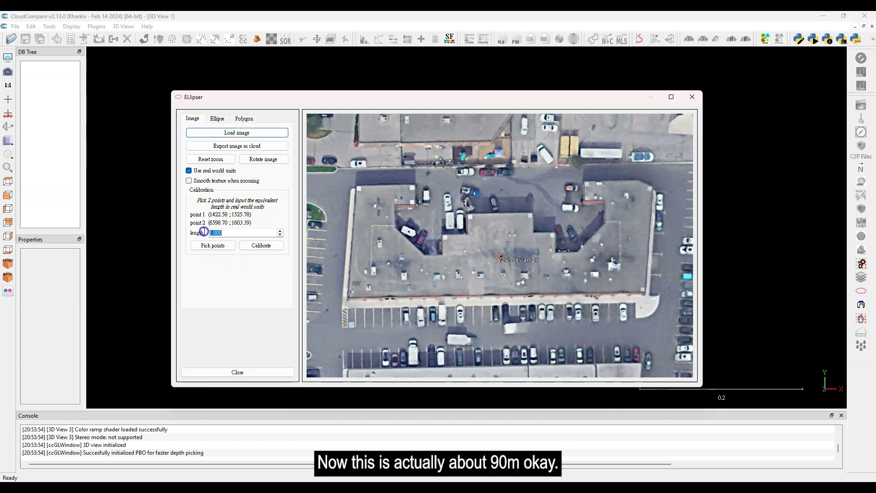
click(259, 247)
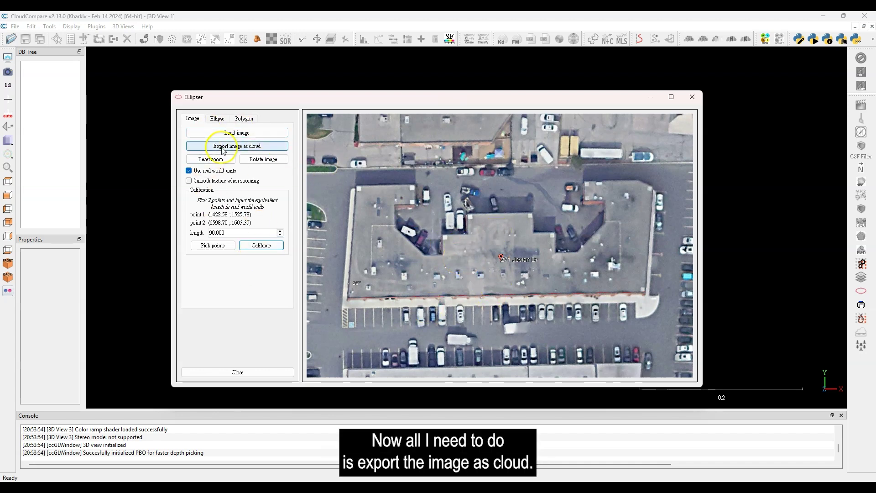
Export the calibrated image as a point cloud and close the ELlipser plugin.
click(247, 150)
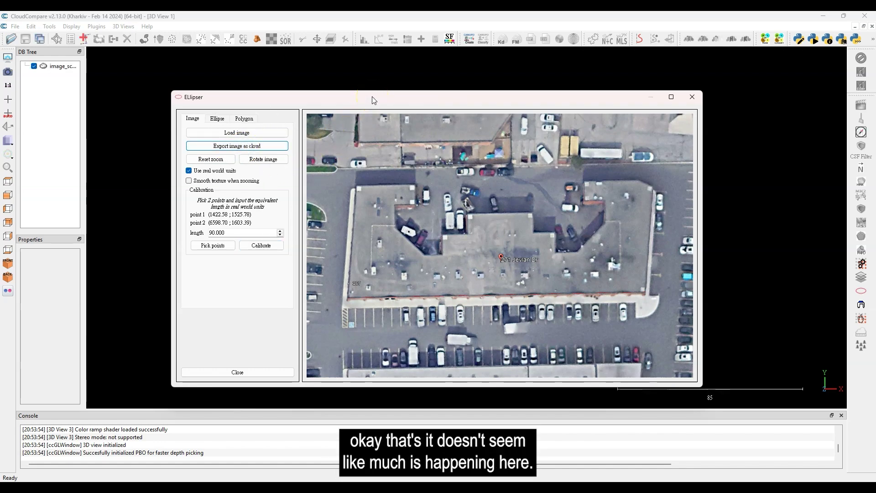
drag(372, 99, 410, 84)
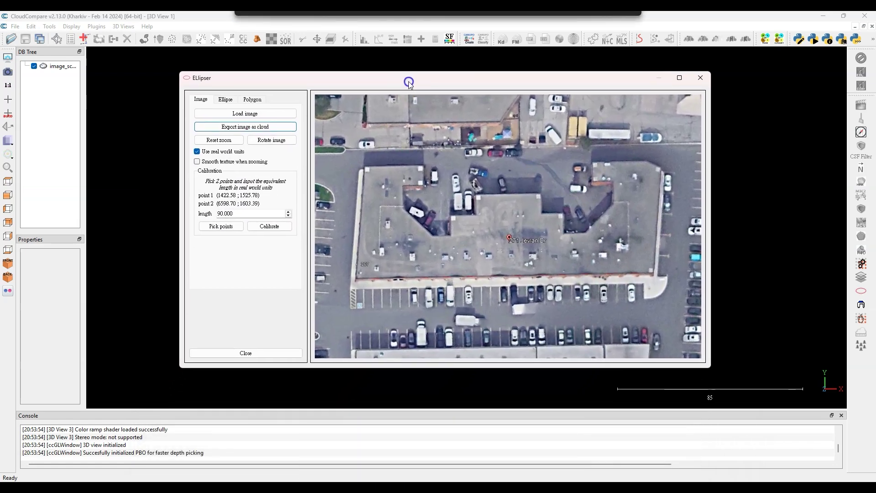
click(700, 78)
Inspect the image point cloud up close around the map pin and set the default point size to 2.
click(520, 229)
scroll(524, 229, up, 5)
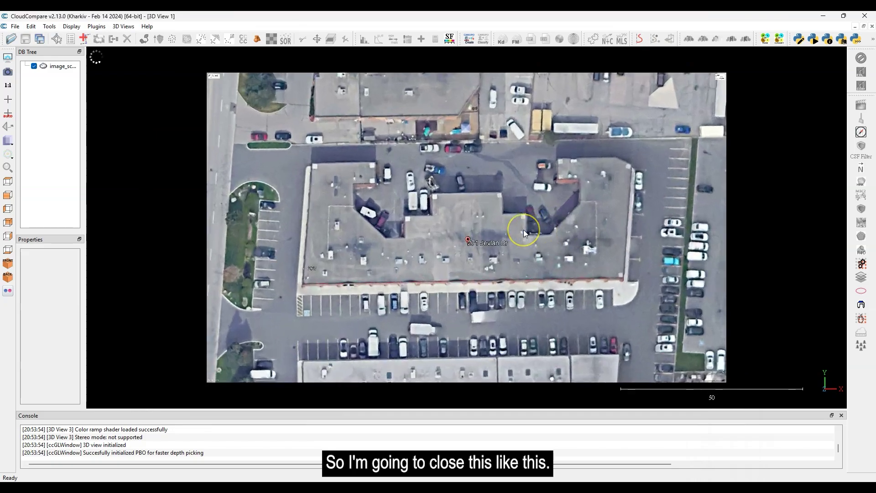
right_drag(524, 230, 446, 222)
scroll(446, 222, up, 10)
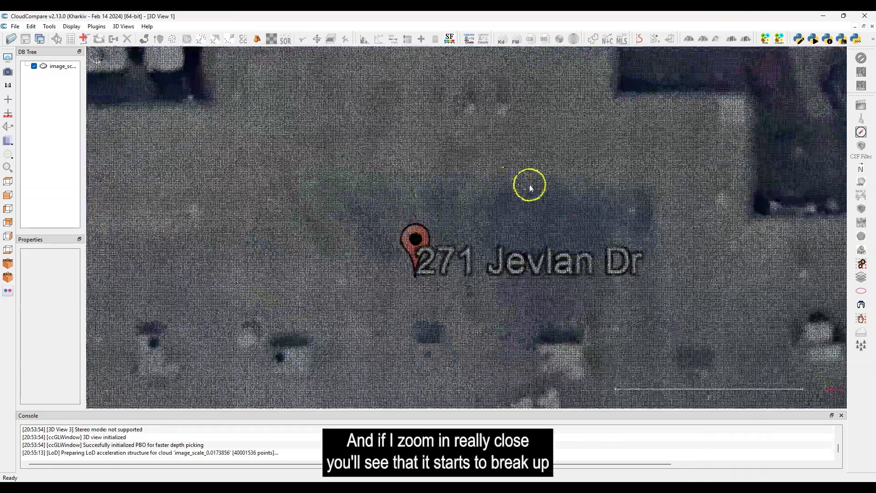
scroll(529, 189, up, 5)
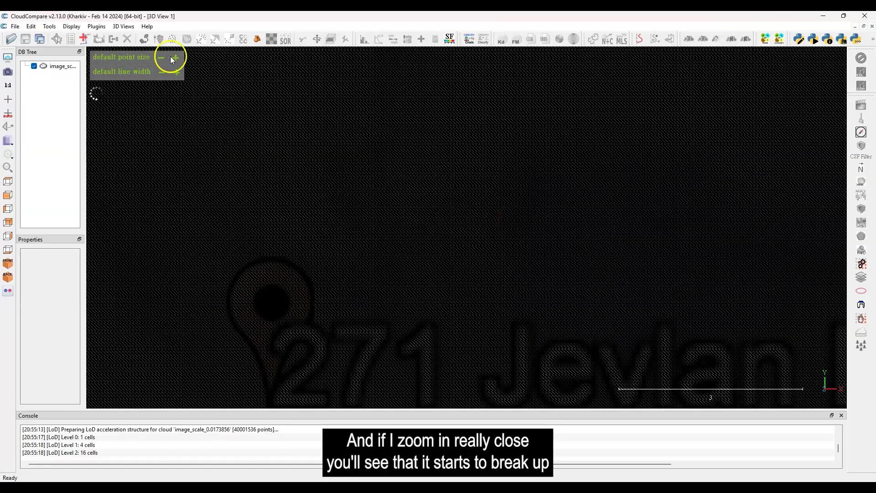
click(176, 58)
scroll(441, 125, up, 5)
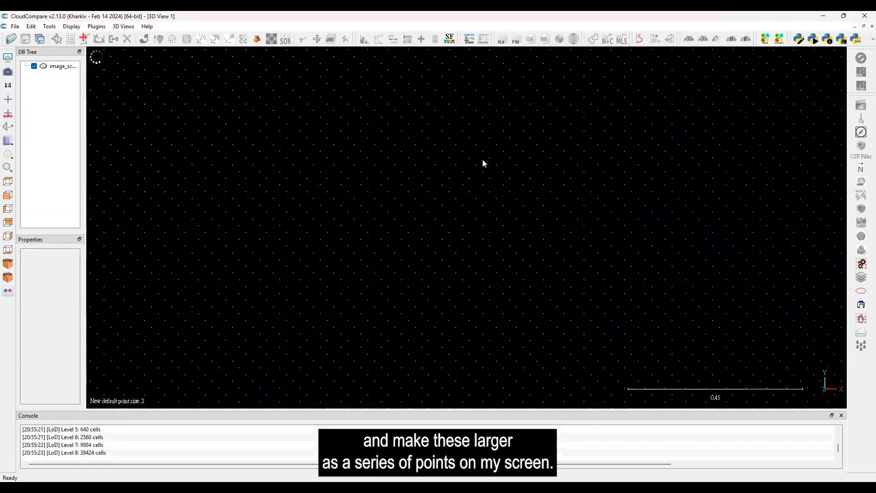
scroll(484, 181, down, 10)
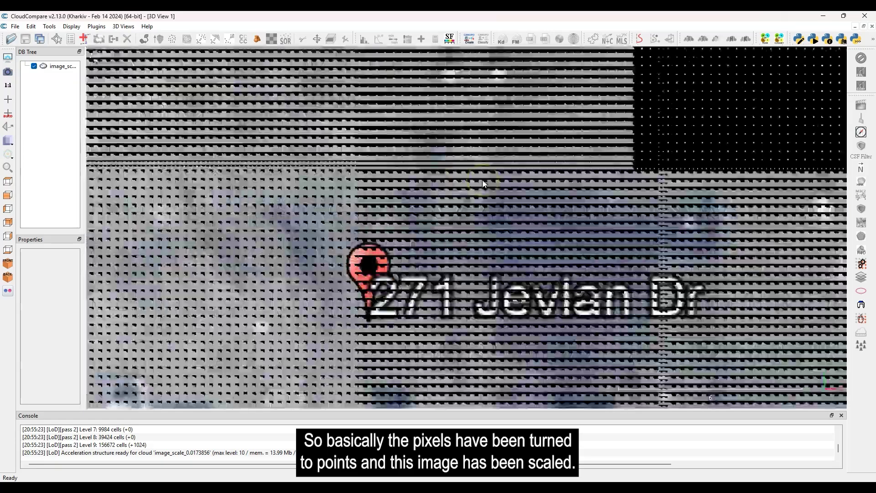
scroll(484, 180, down, 6)
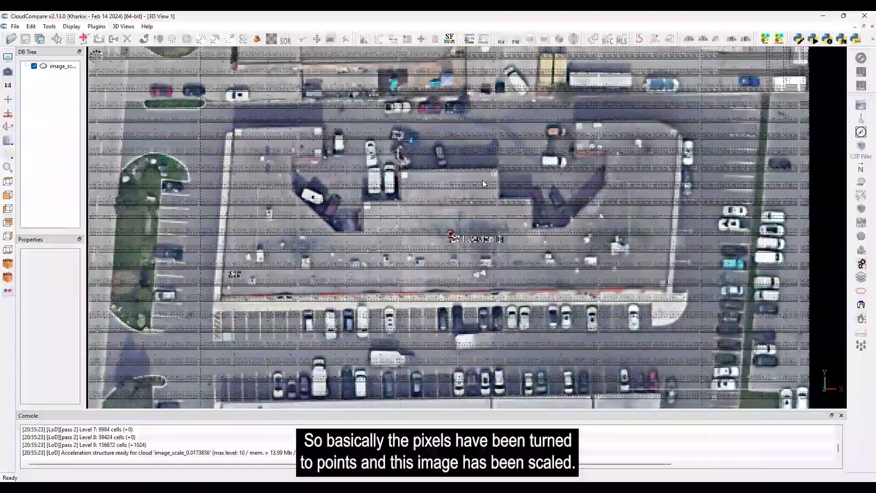
Measure the distance between the two ends of the building's front edge to check the cloud's scale, and close point picking.
click(271, 290)
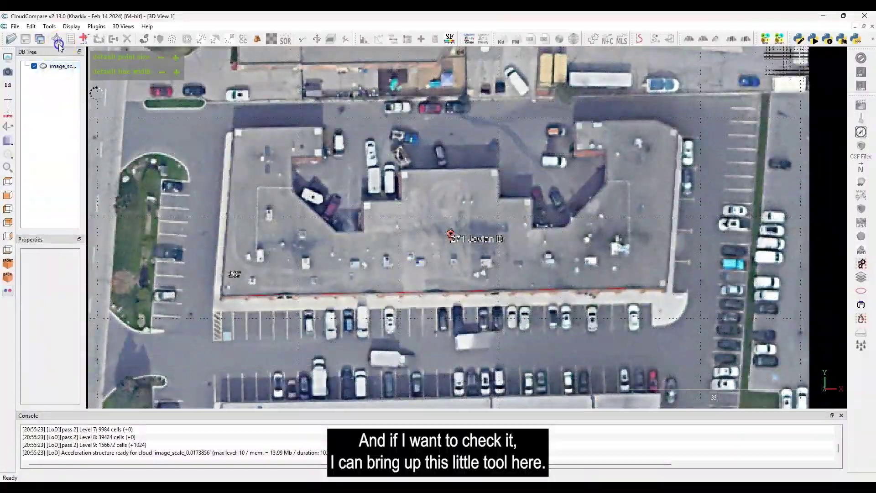
click(58, 40)
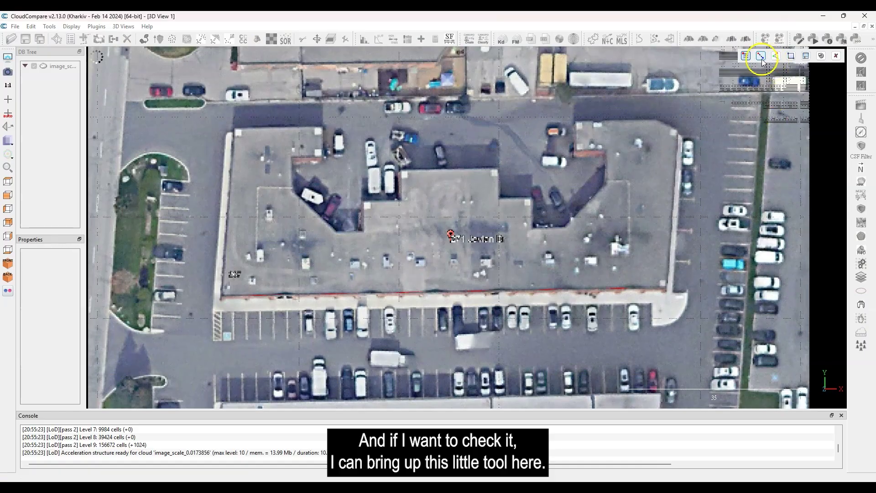
click(761, 57)
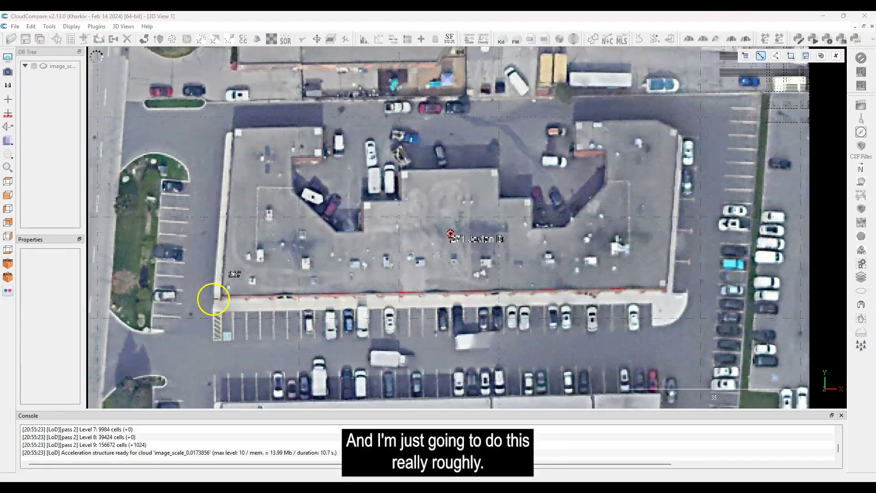
click(214, 300)
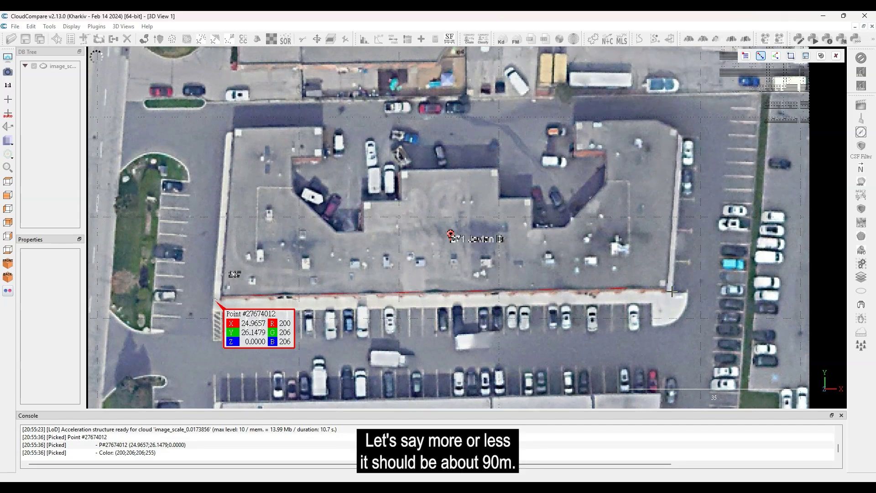
click(672, 292)
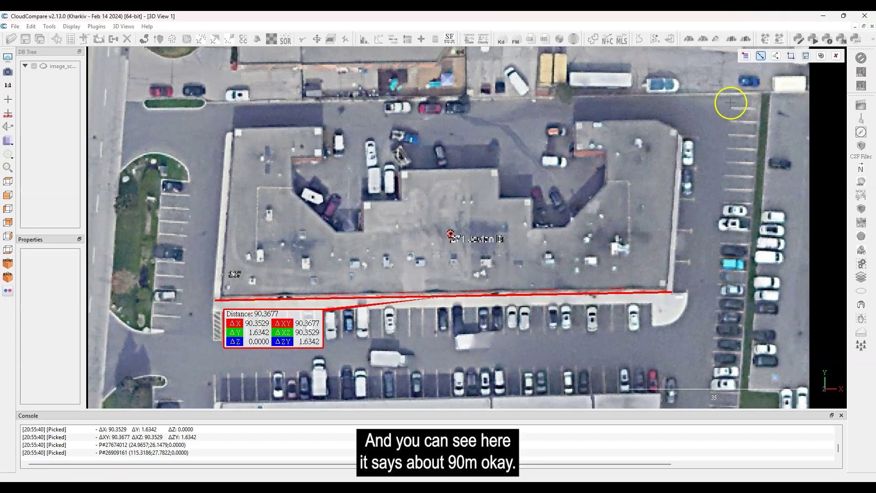
click(838, 56)
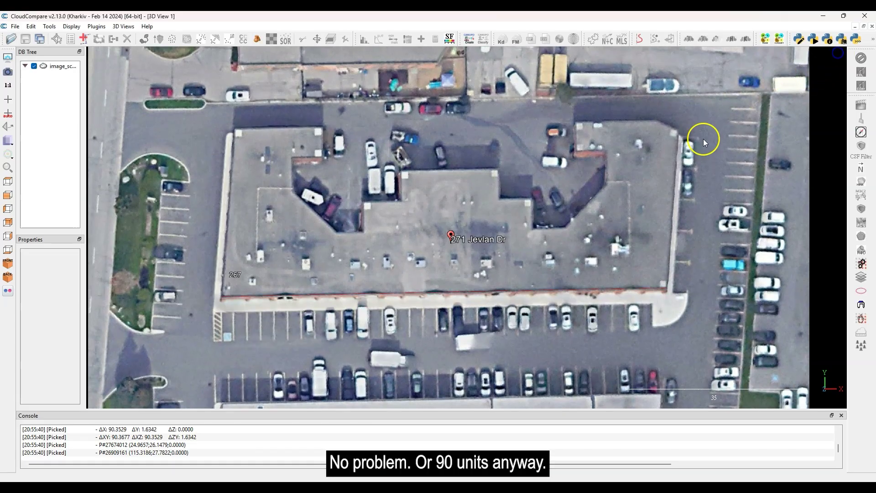
scroll(525, 196, down, 3)
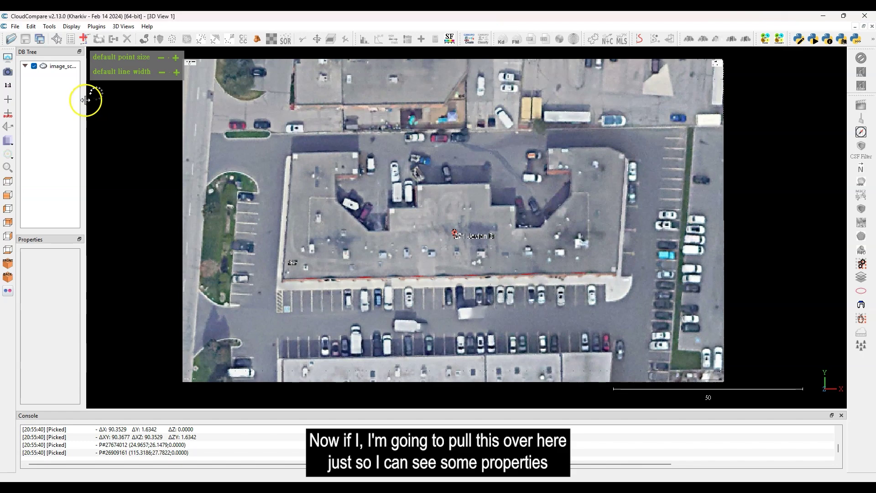
Widen the object tree and rename the exported image cloud as DenseCloudMap.
drag(88, 99, 173, 108)
click(68, 67)
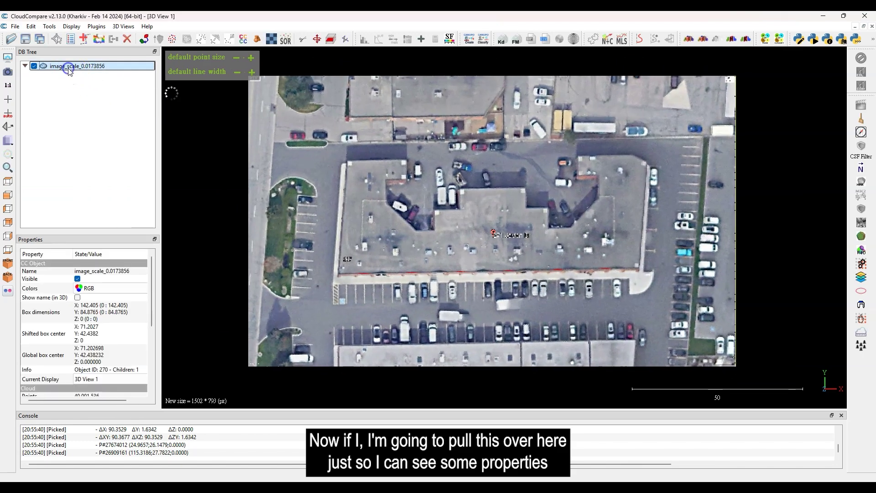
key(F2)
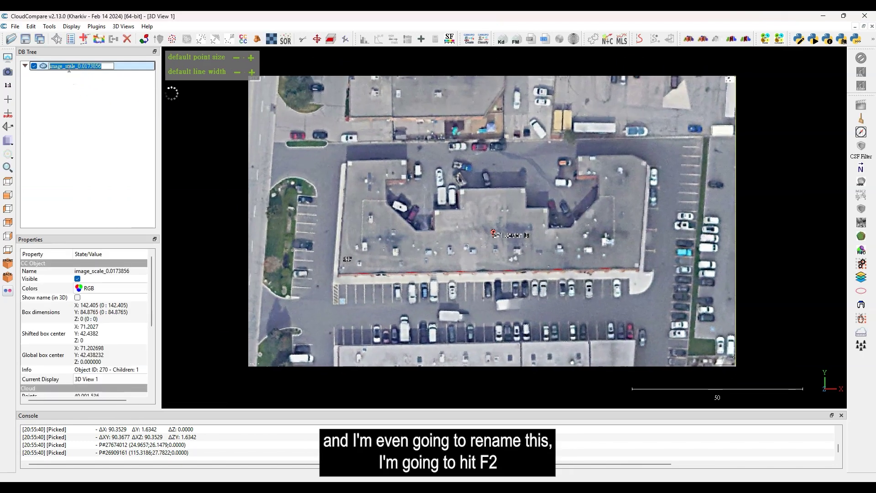
text(DenseCloudMap)
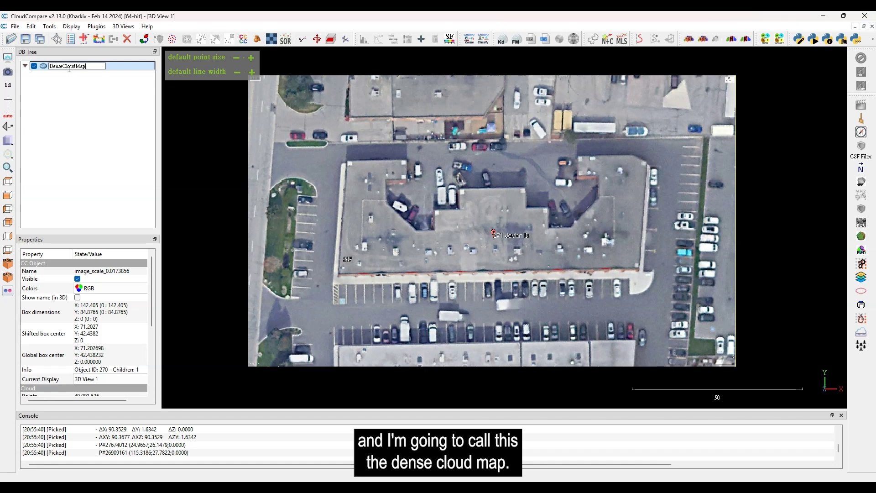
key(Return)
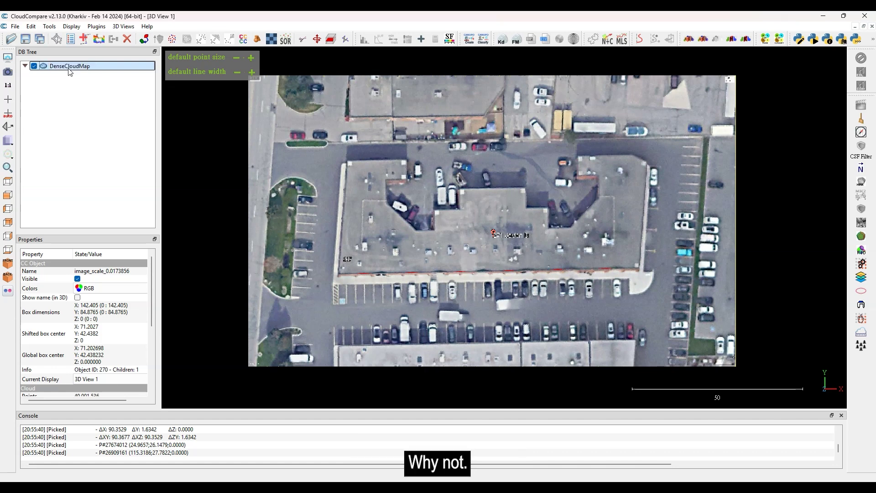
Check the point count in DenseCloudMap's properties and switch the 3D view to centered perspective.
drag(151, 306, 153, 345)
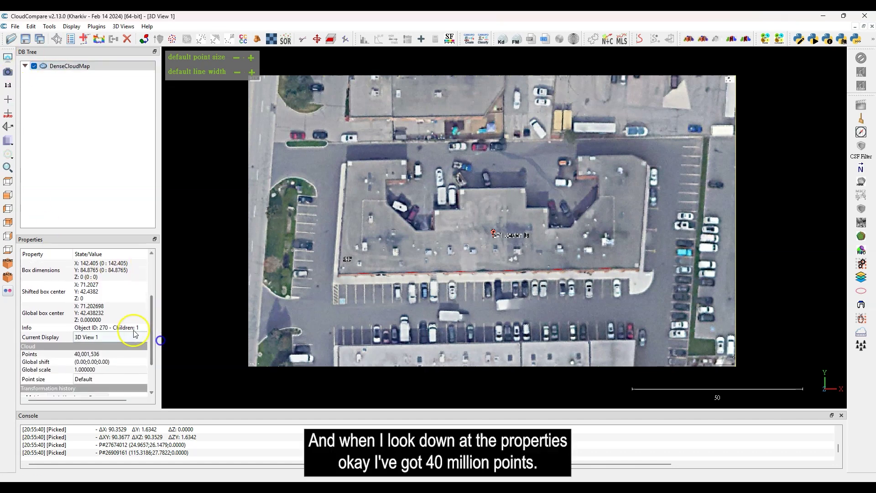
click(93, 359)
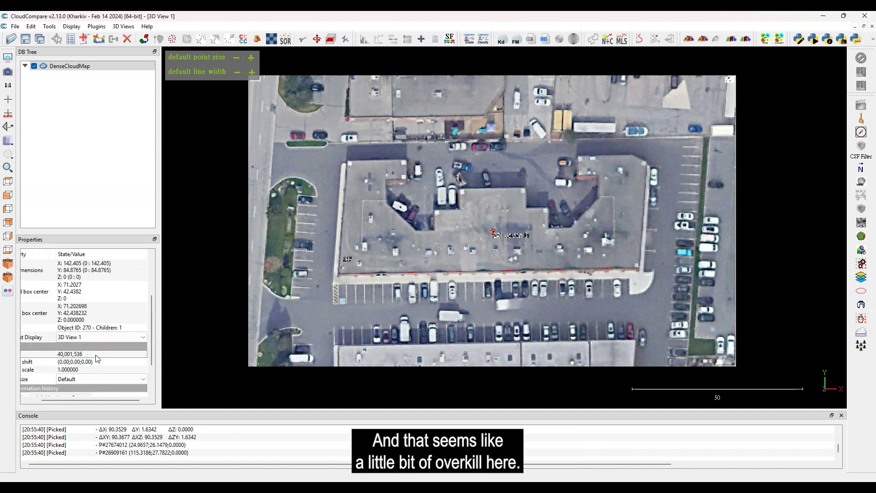
click(405, 262)
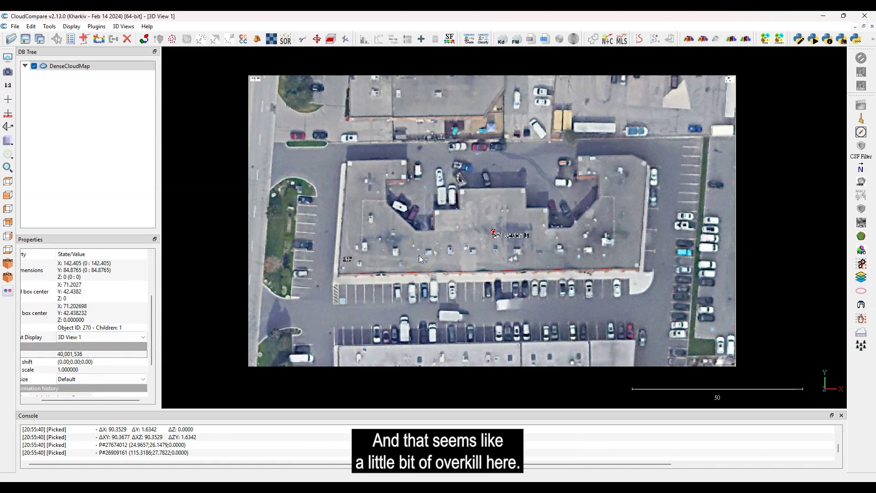
scroll(554, 237, up, 1)
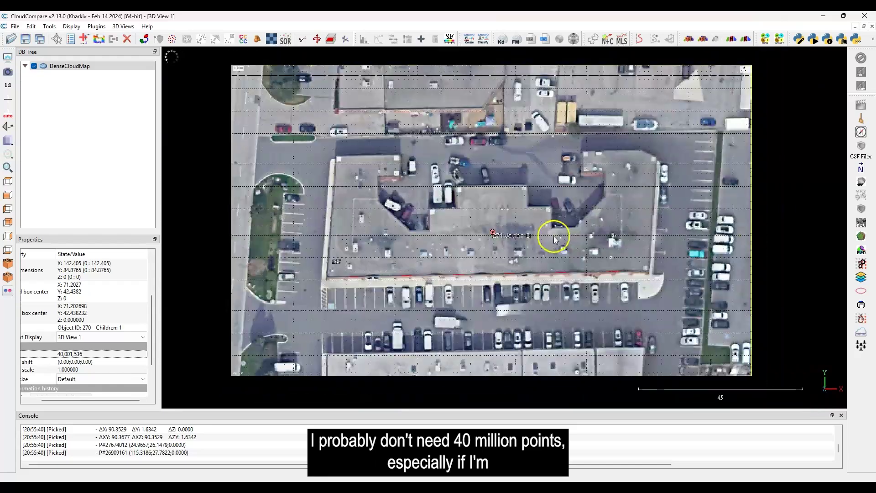
scroll(554, 237, down, 1)
drag(554, 238, 520, 242)
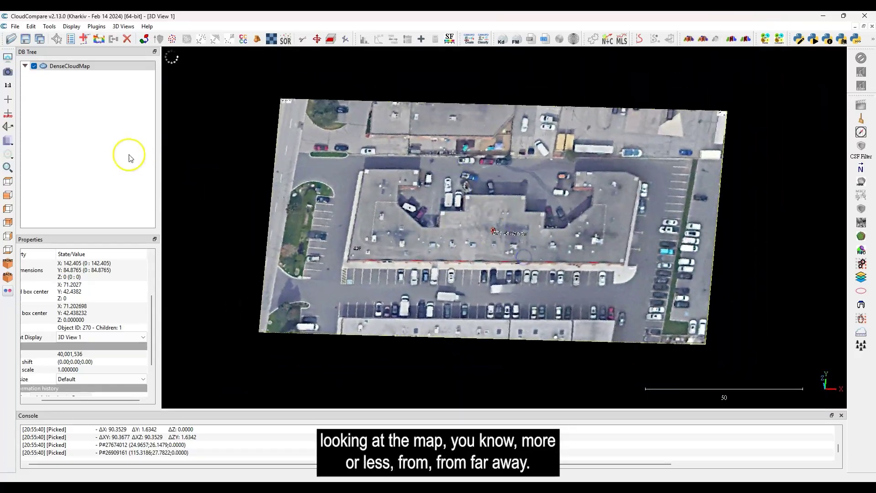
click(8, 141)
click(43, 150)
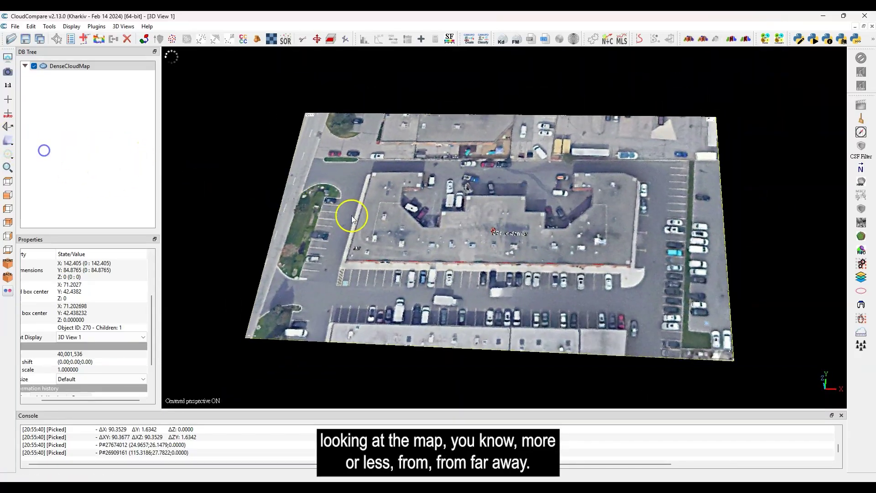
drag(352, 218, 350, 215)
Subsample DenseCloudMap with the Spatial method and a minimum space between points of 0.05.
click(64, 69)
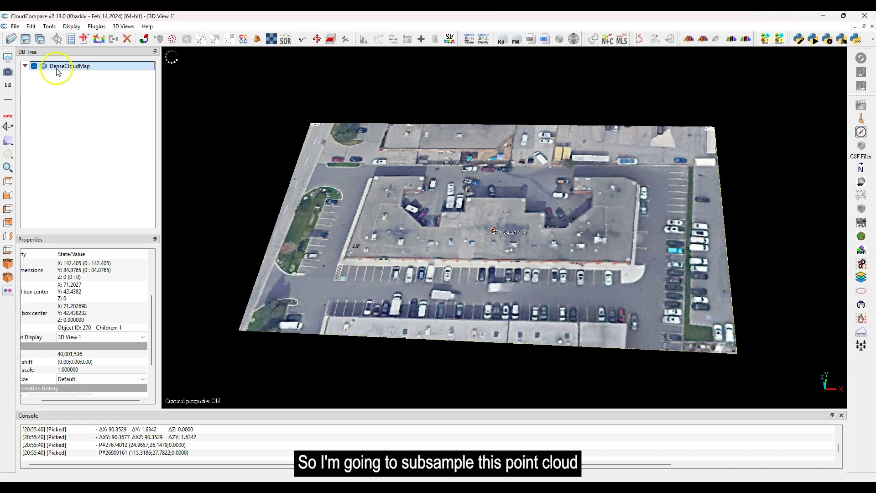
click(173, 40)
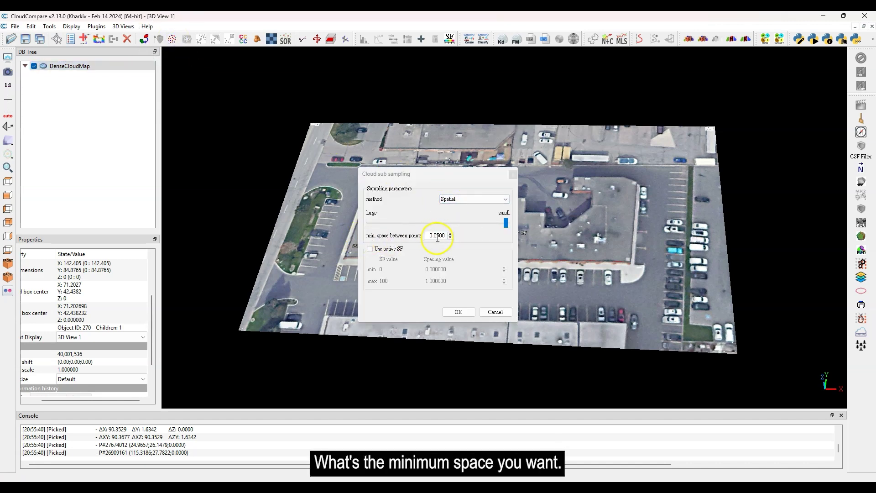
drag(436, 237, 460, 238)
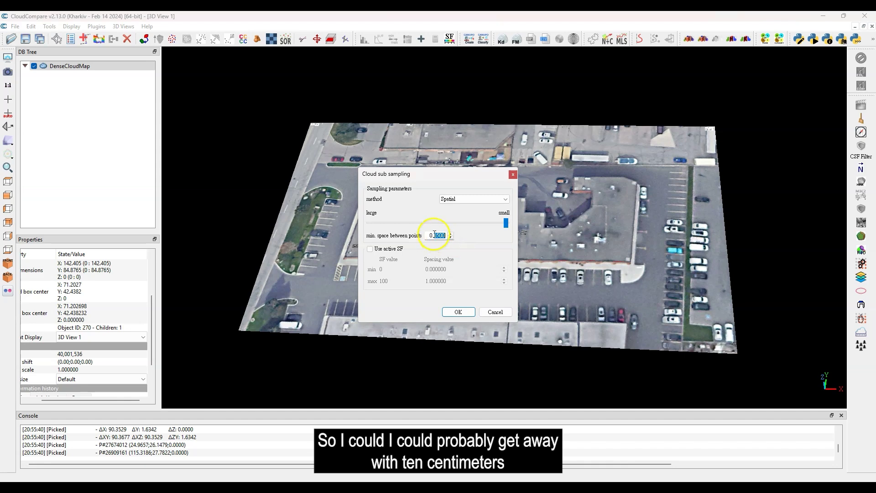
drag(435, 234, 456, 237)
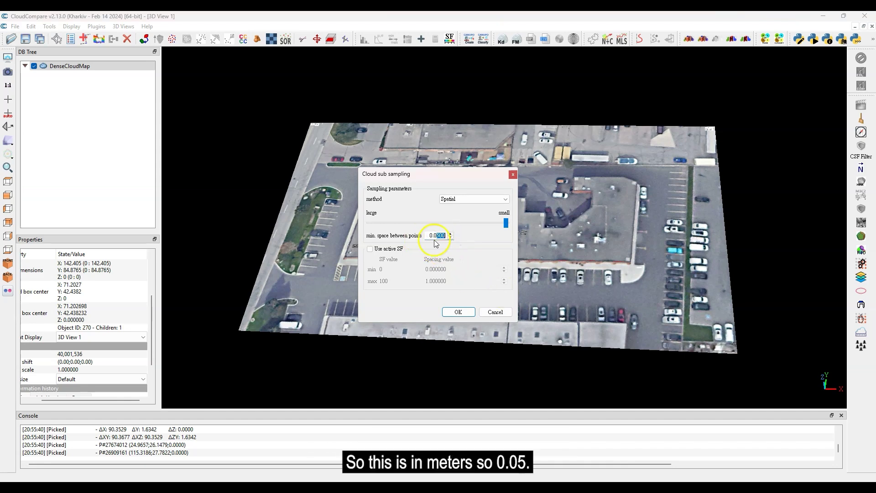
click(460, 312)
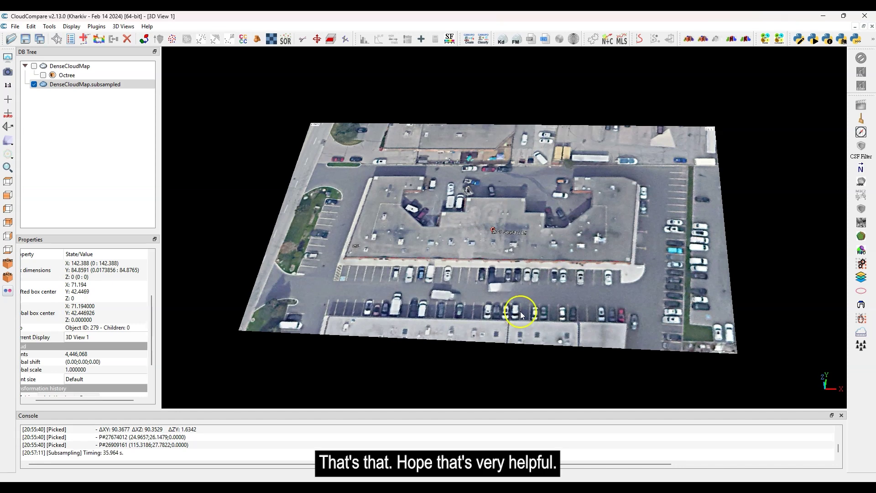
Compare the point counts of the original and subsampled clouds, and rename the subsampled one as DenseCloudMap5cm.
click(51, 85)
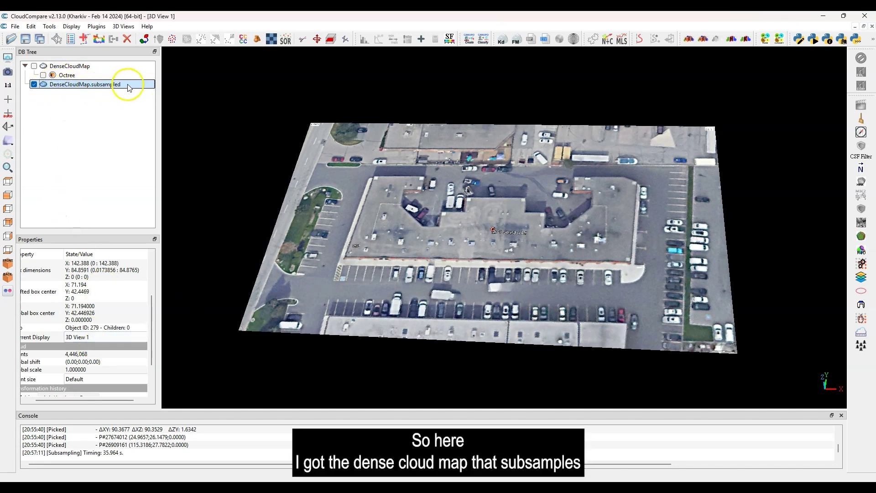
click(75, 69)
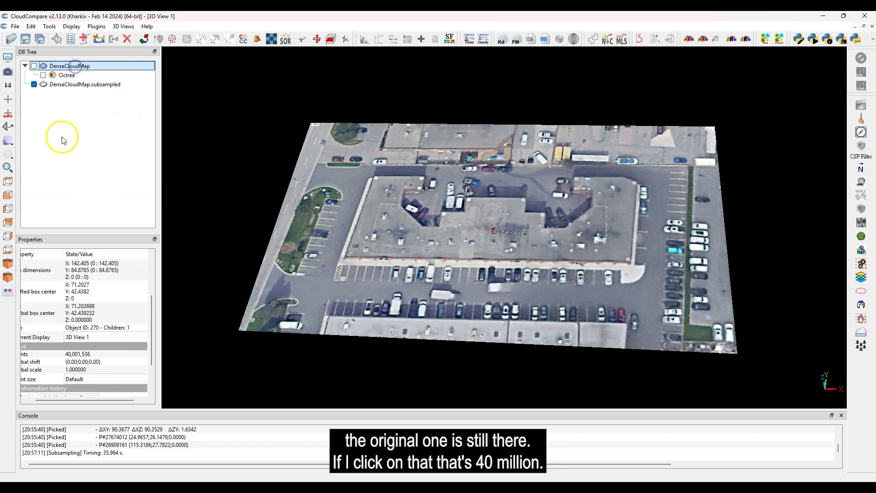
click(78, 85)
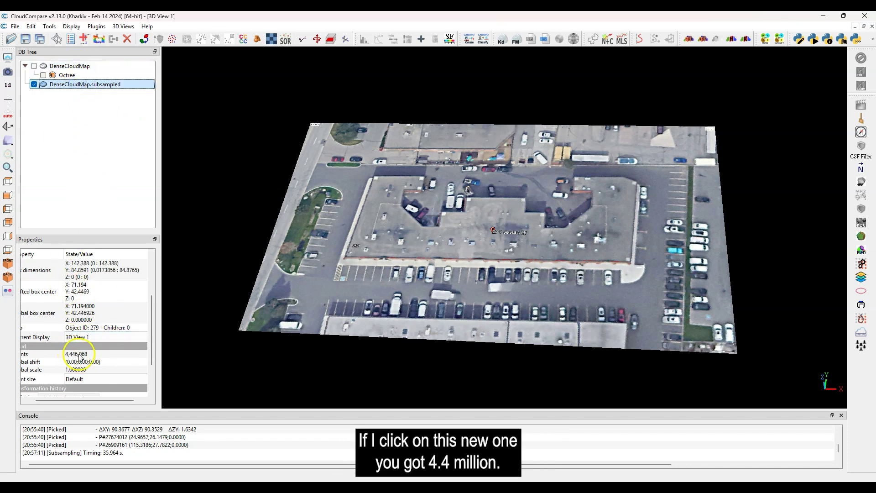
double_click(86, 85)
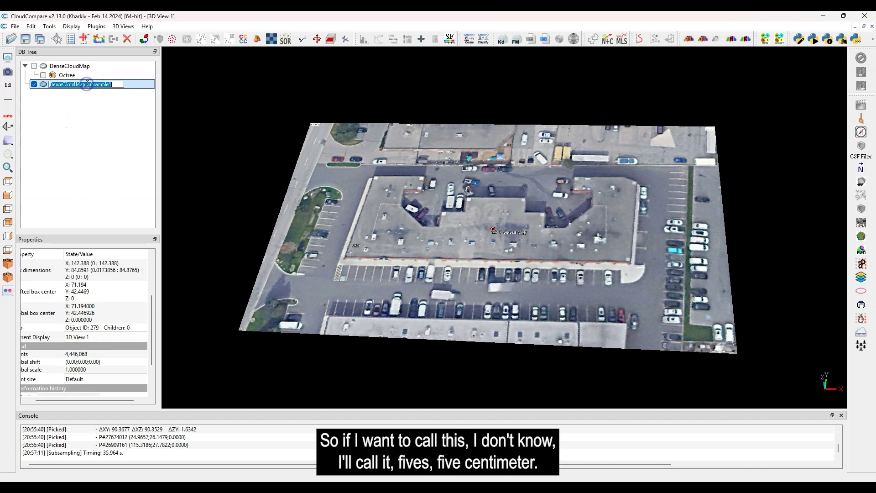
double_click(87, 85)
mouse_move(180, 78)
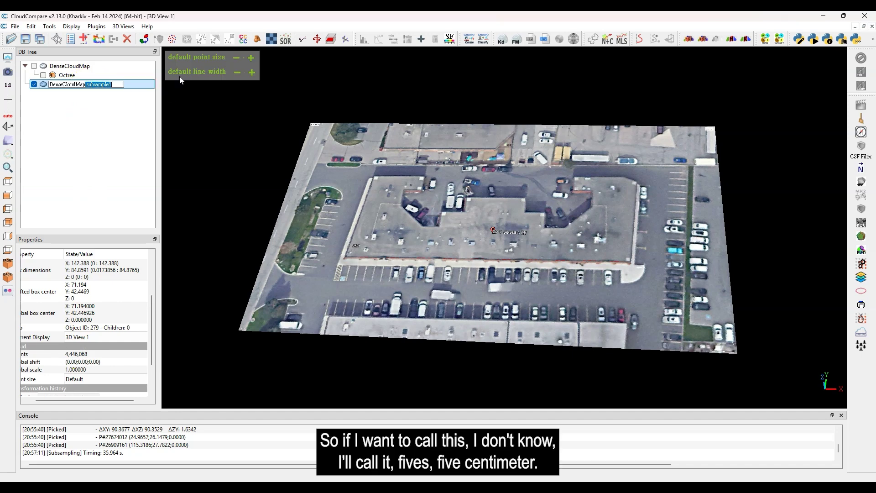
text(5cm)
key(Return)
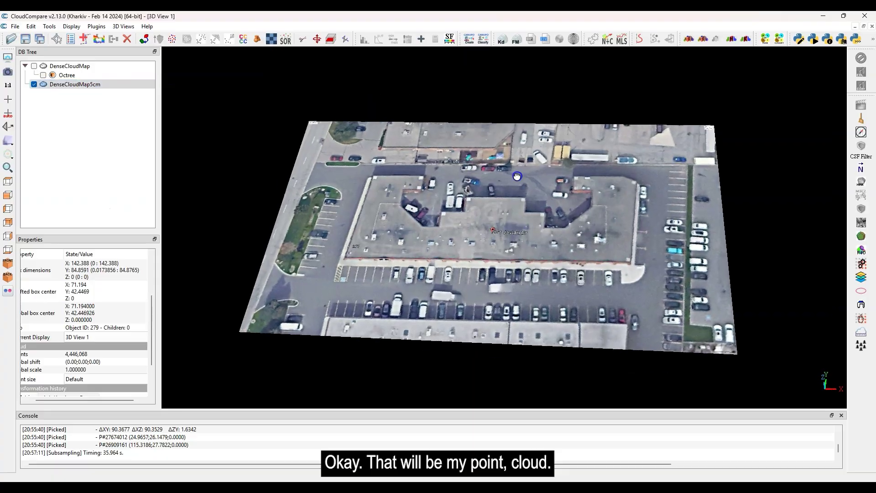
scroll(472, 232, up, 5)
scroll(473, 232, down, 8)
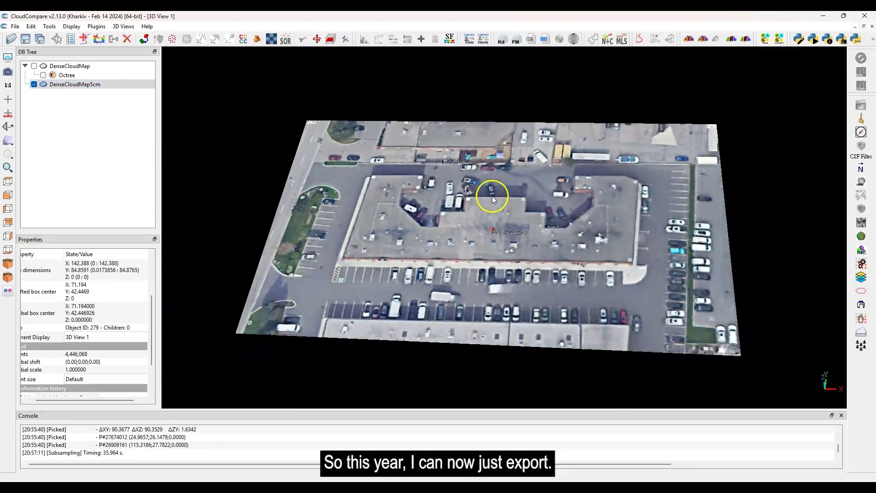
Save the DenseCloudMap5cm cloud to the Desktop as the E57 file DenseCloudMap5cm.e57.
click(78, 86)
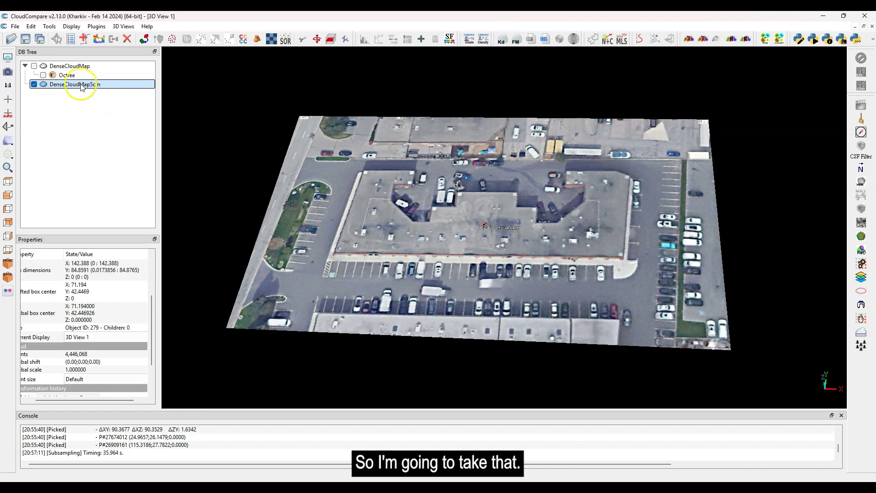
click(25, 41)
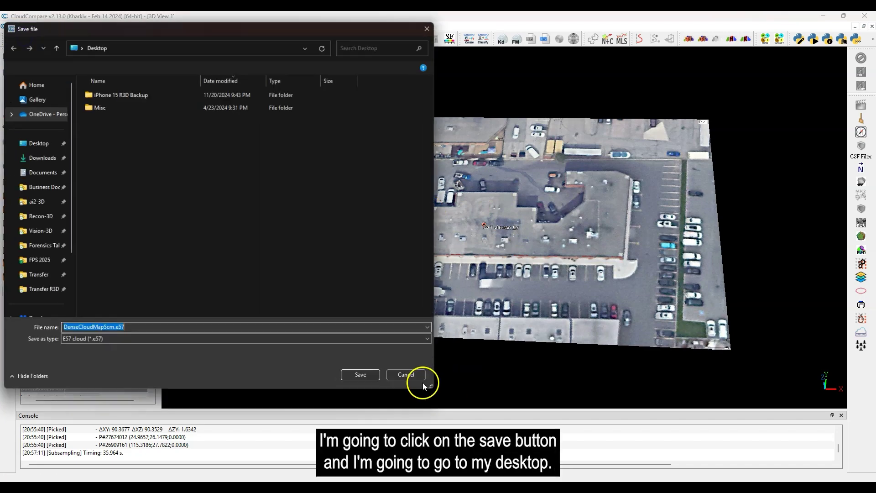
click(38, 147)
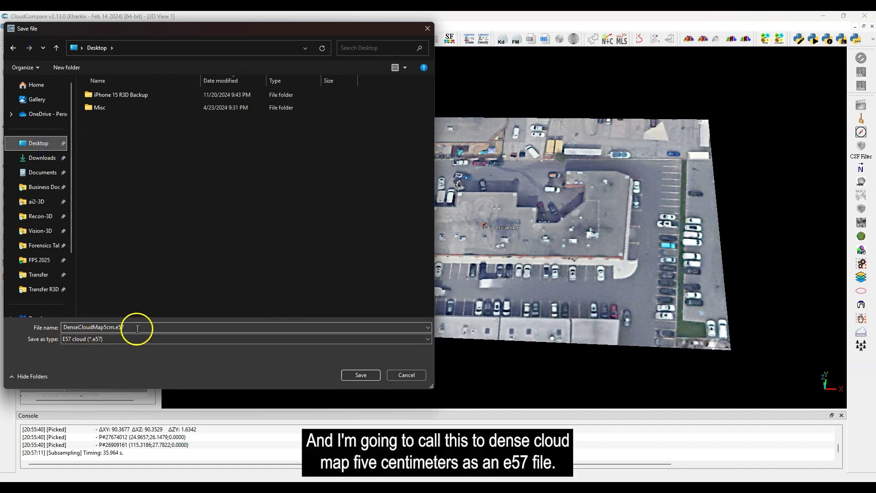
click(364, 376)
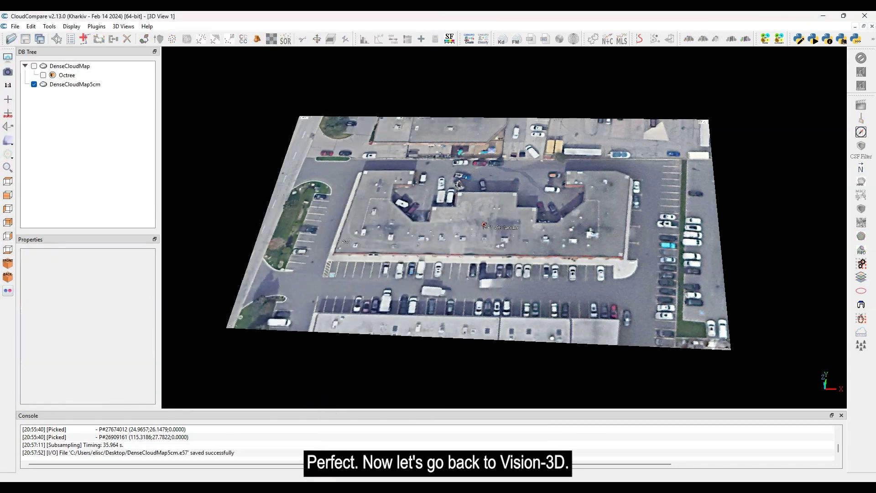
Switch to Vision-3D and create a new project in meters with the Z-up (right-handed) coordinate system.
click(319, 441)
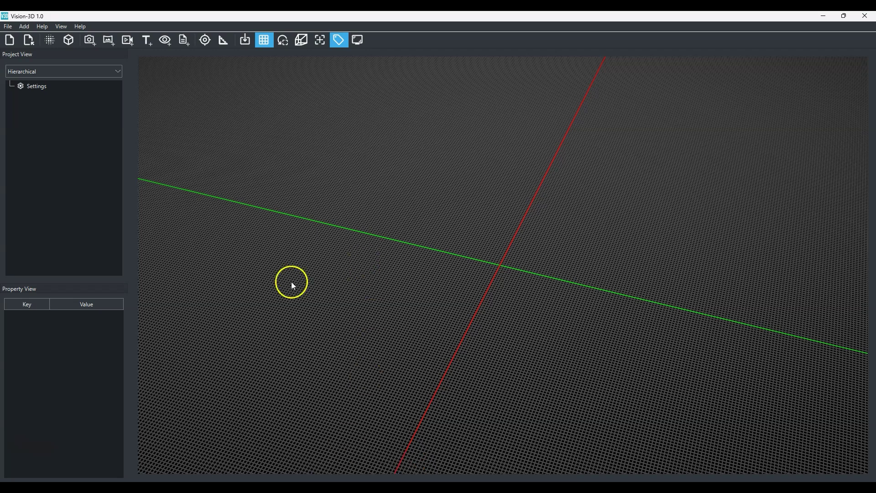
click(9, 39)
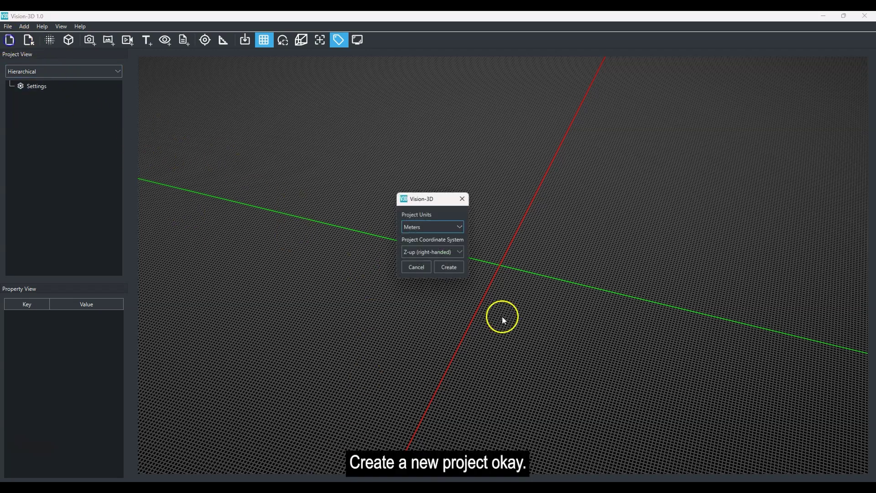
click(456, 269)
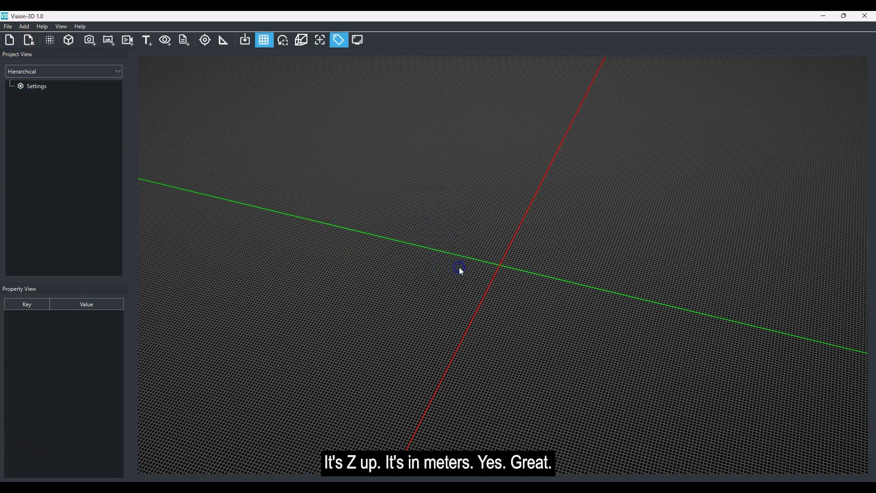
Load DenseCloudMap5cm.e57 from the Desktop as a point cloud for import.
click(50, 41)
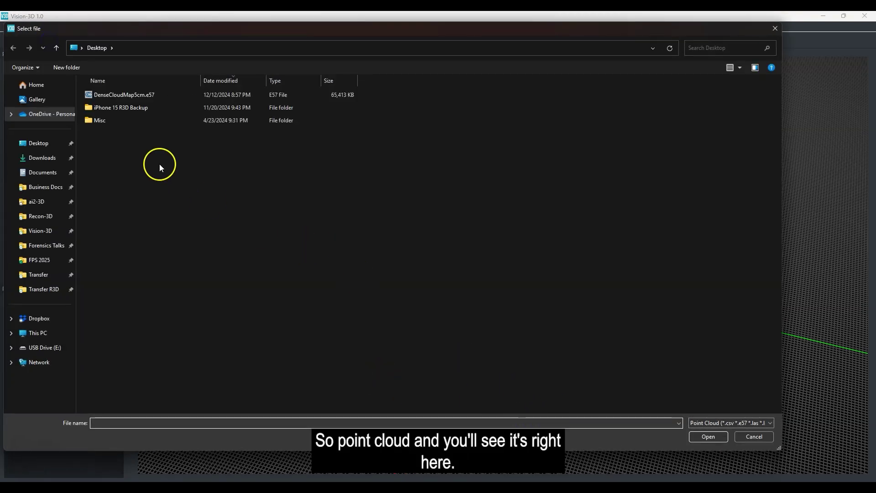
click(123, 94)
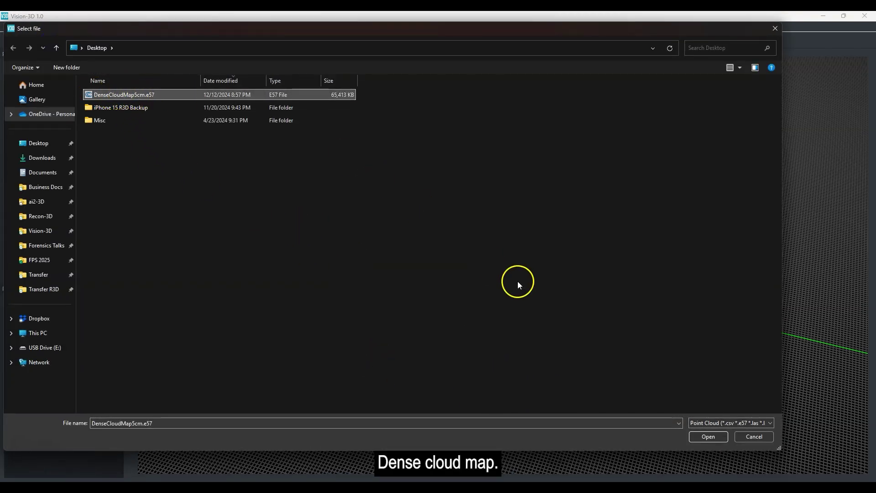
click(703, 436)
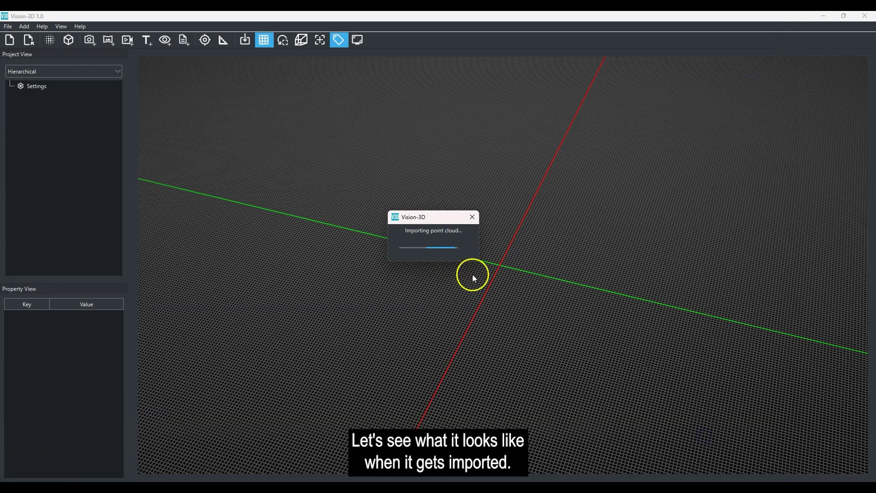
Inspect the import preview up close and in full, and add the cloud in meters with Z-up (right-handed) coordinates.
drag(479, 320, 436, 236)
scroll(430, 241, up, 10)
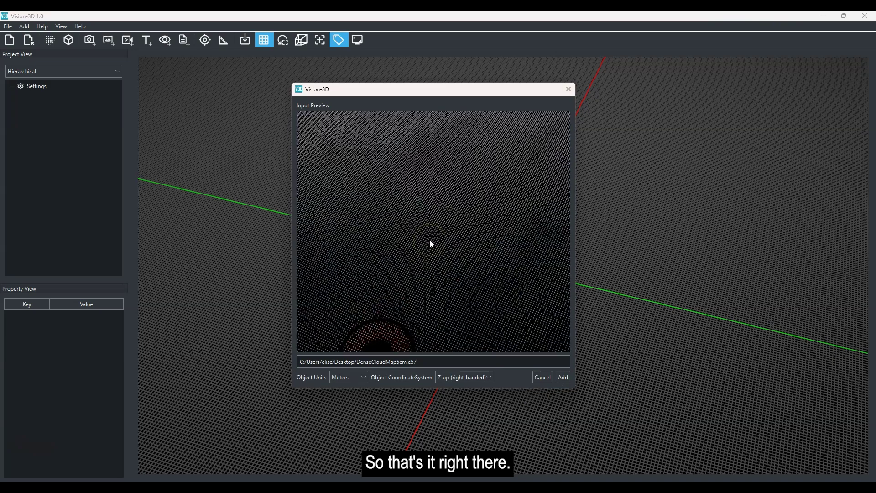
scroll(430, 246, down, 5)
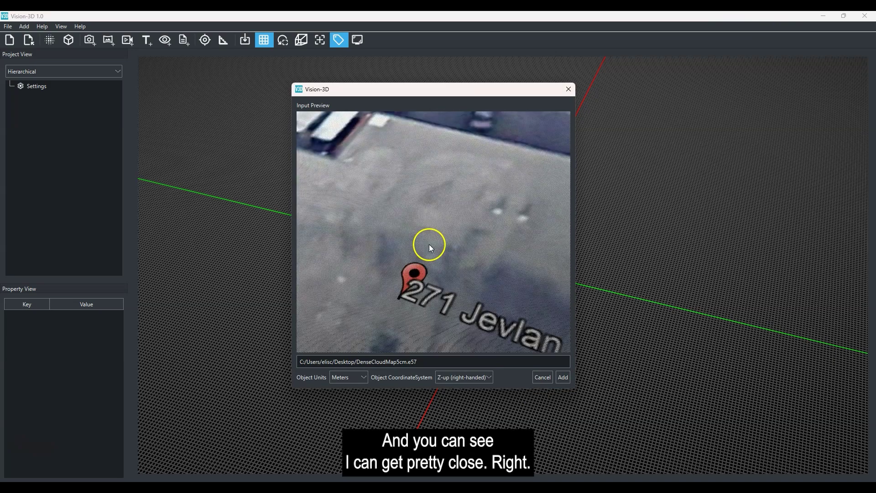
scroll(430, 270, down, 8)
scroll(430, 270, up, 8)
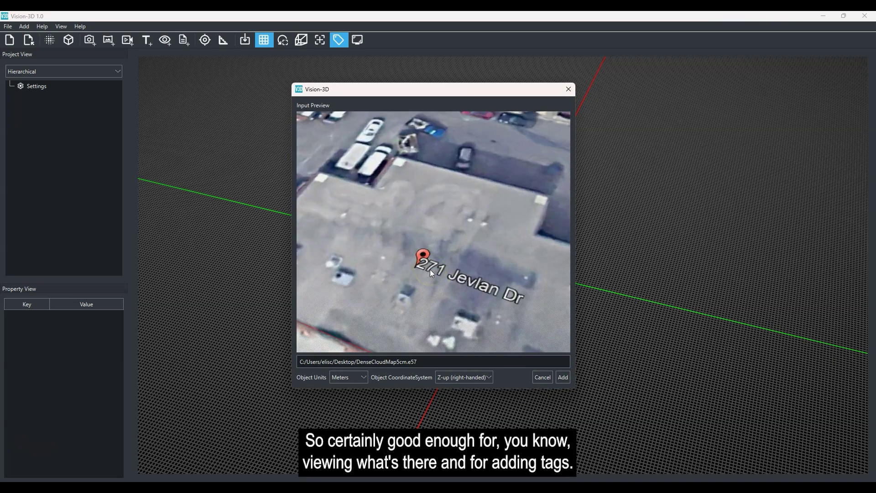
scroll(456, 290, down, 4)
drag(456, 291, 443, 268)
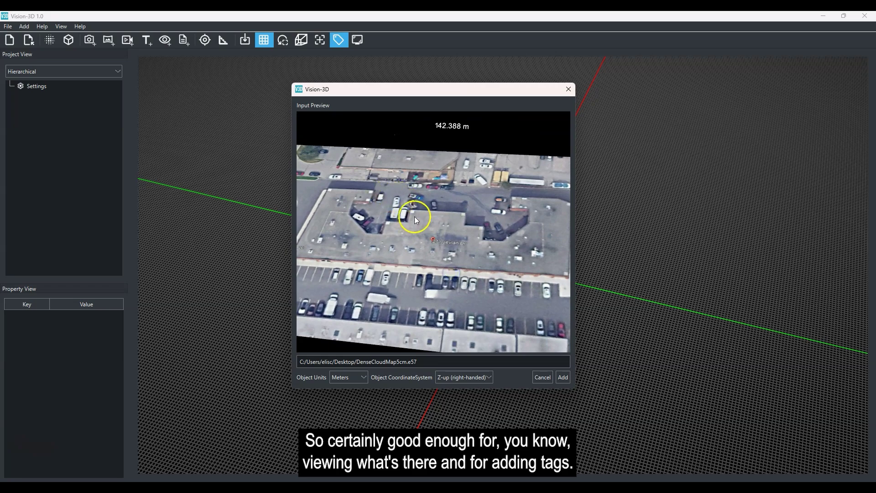
scroll(469, 242, down, 5)
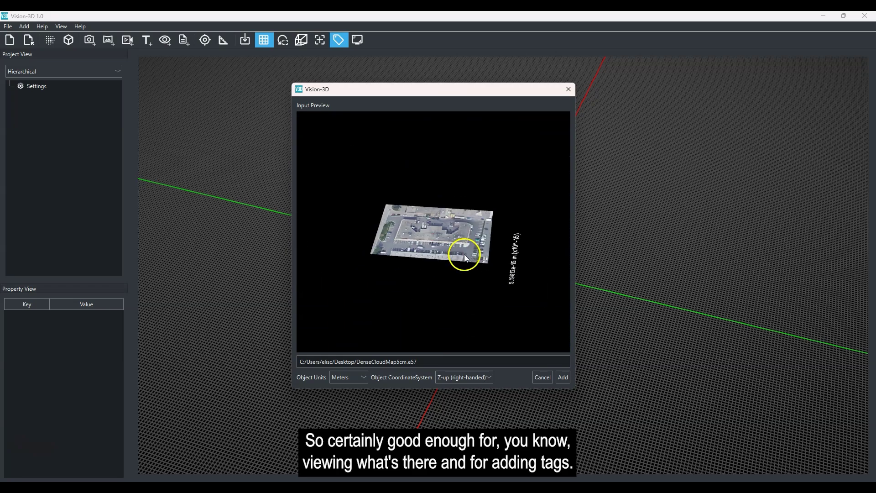
click(563, 378)
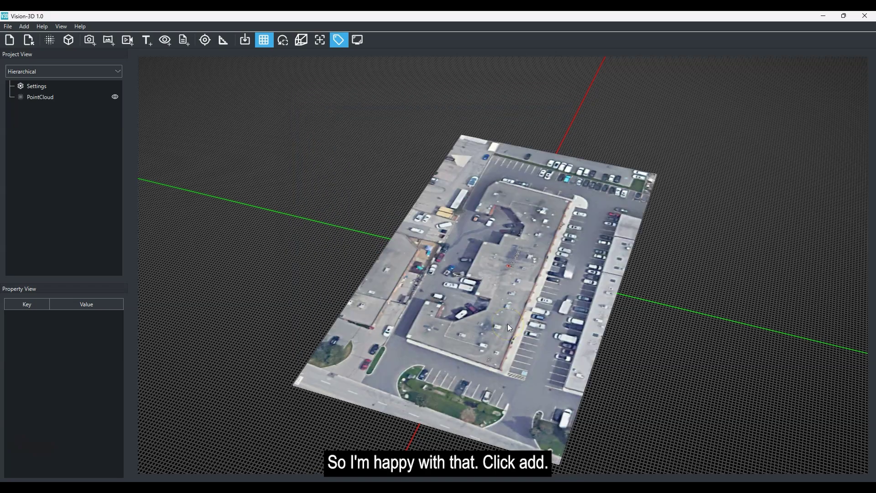
Examine the imported point cloud's detail around the central building and its full extent from above.
drag(319, 322, 559, 319)
scroll(527, 248, up, 5)
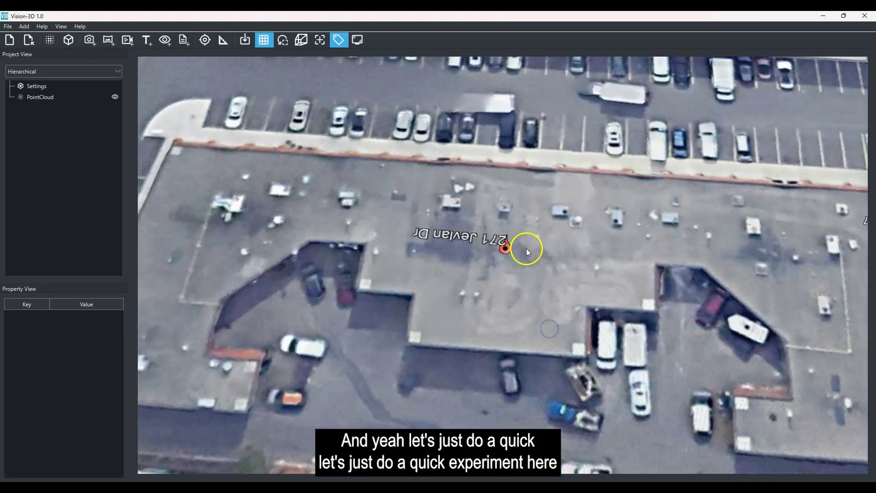
scroll(522, 273, down, 5)
drag(522, 273, 562, 308)
scroll(513, 273, up, 5)
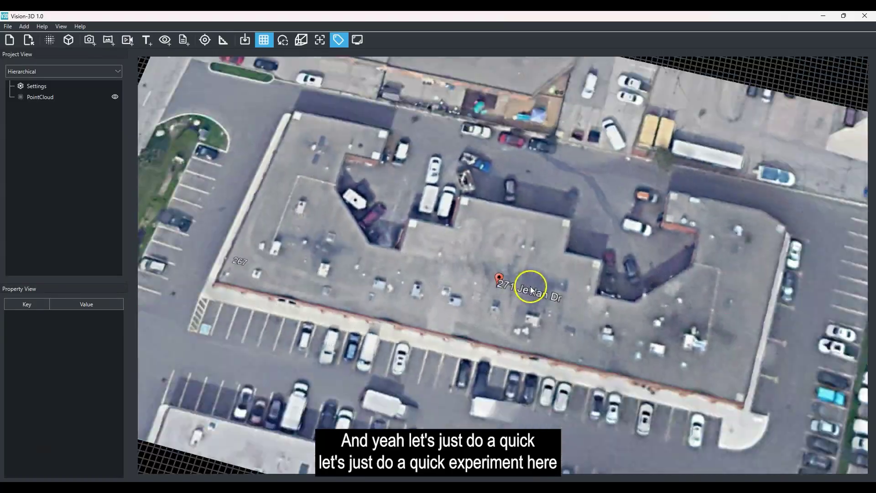
scroll(528, 284, down, 5)
drag(528, 283, 439, 239)
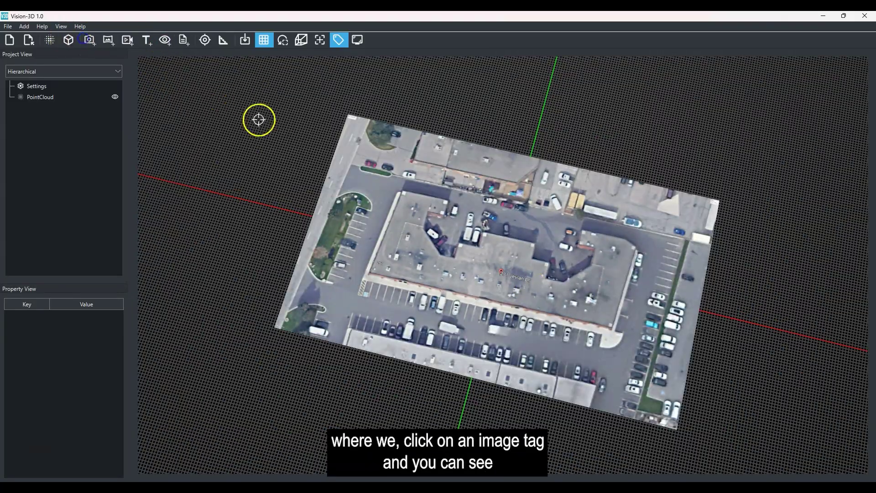
Examine how the image tag marker follows the cloud's points, and review the whole point cloud from an oblique angle.
scroll(498, 270, up, 2)
scroll(498, 270, up, 2)
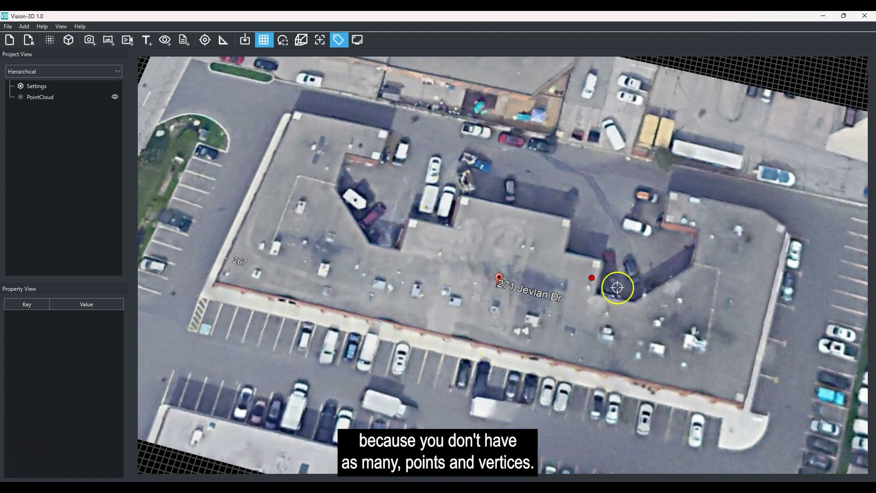
scroll(574, 272, down, 5)
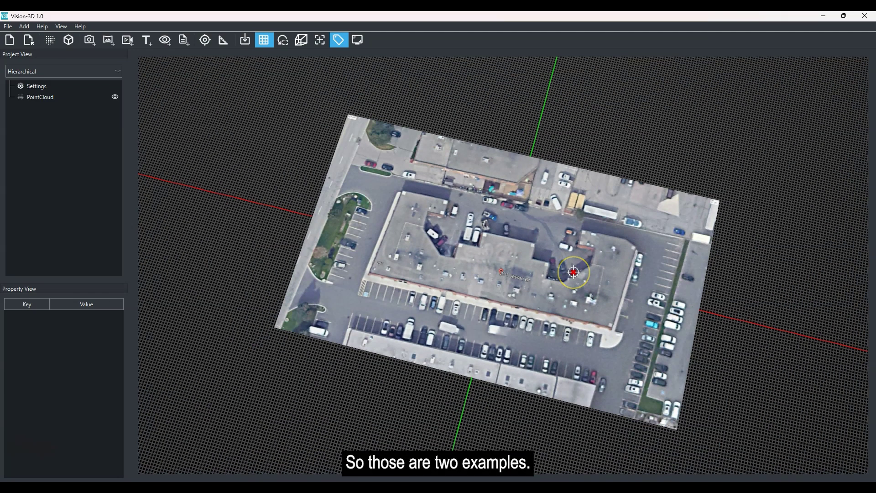
scroll(574, 272, up, 1)
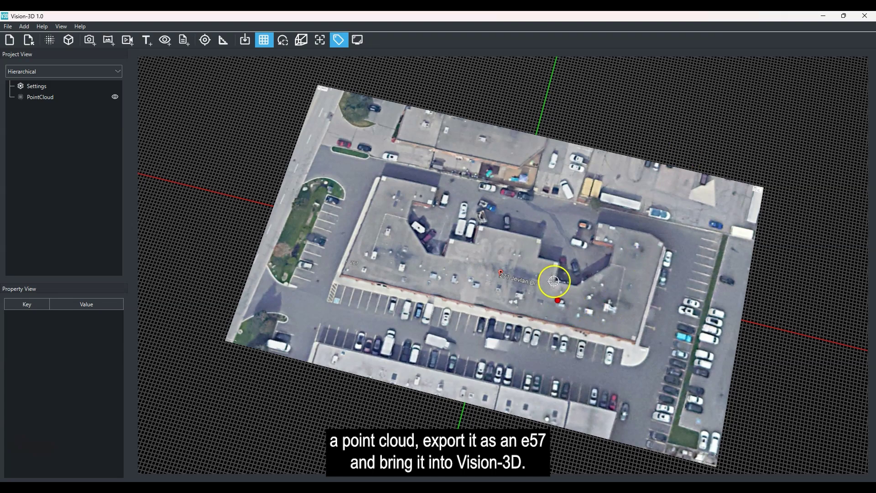
drag(546, 302, 535, 248)
scroll(538, 251, up, 3)
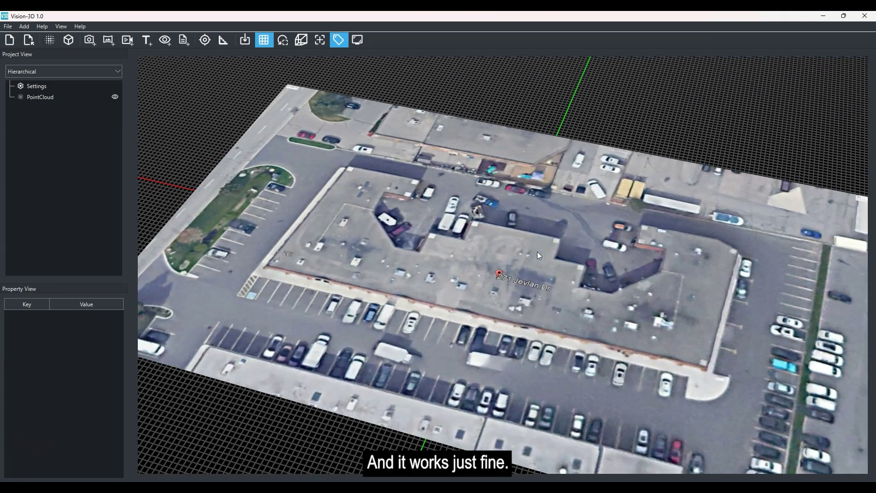
scroll(555, 267, down, 2)
drag(563, 316, 552, 310)
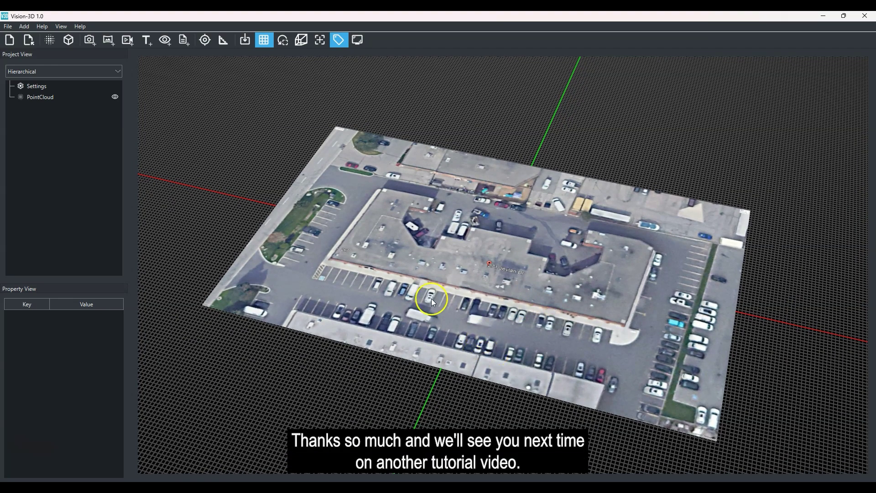
mouse_move(431, 298)
mouse_down()
mouse_move(432, 309)
mouse_move(415, 300)
mouse_up()
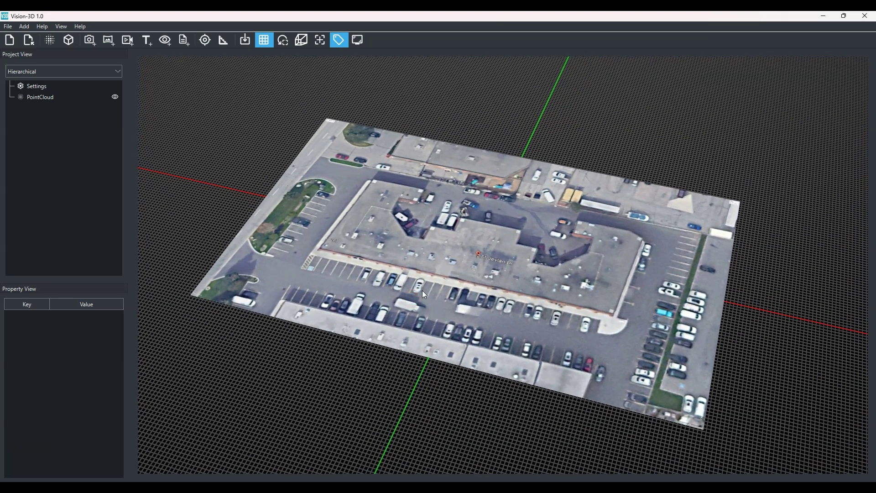